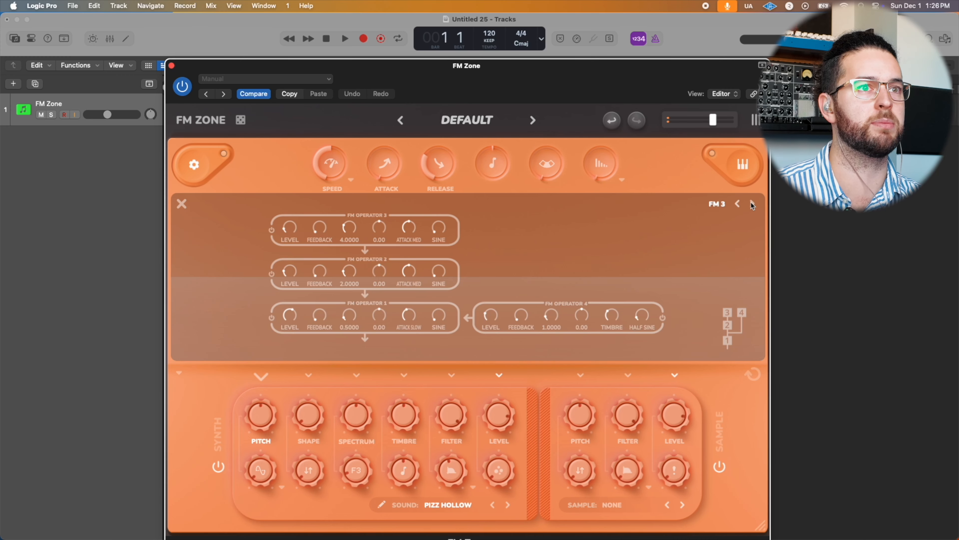
click(748, 204)
click(749, 204)
click(748, 205)
click(747, 204)
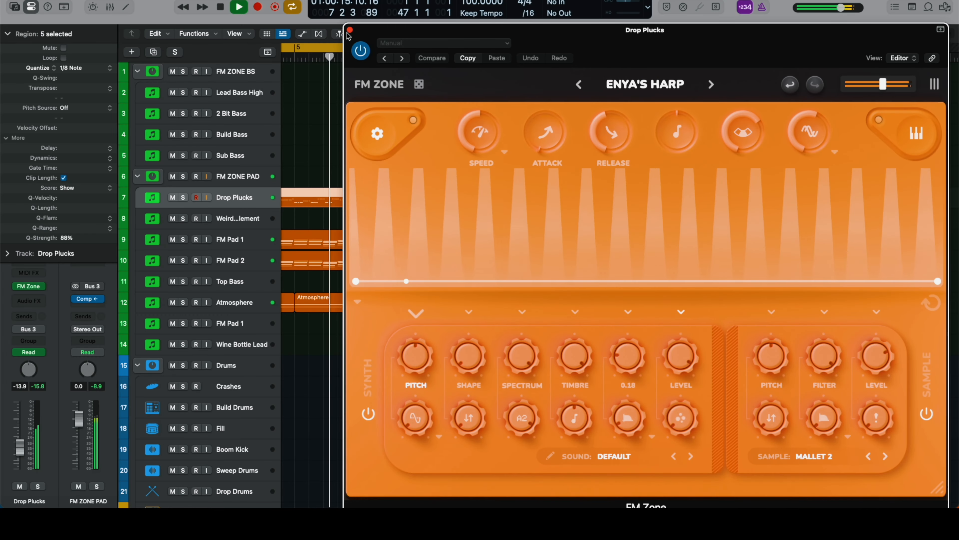
Step: Close the Drop Plucks instrument window and select the Atmosphere track
click(349, 30)
click(240, 305)
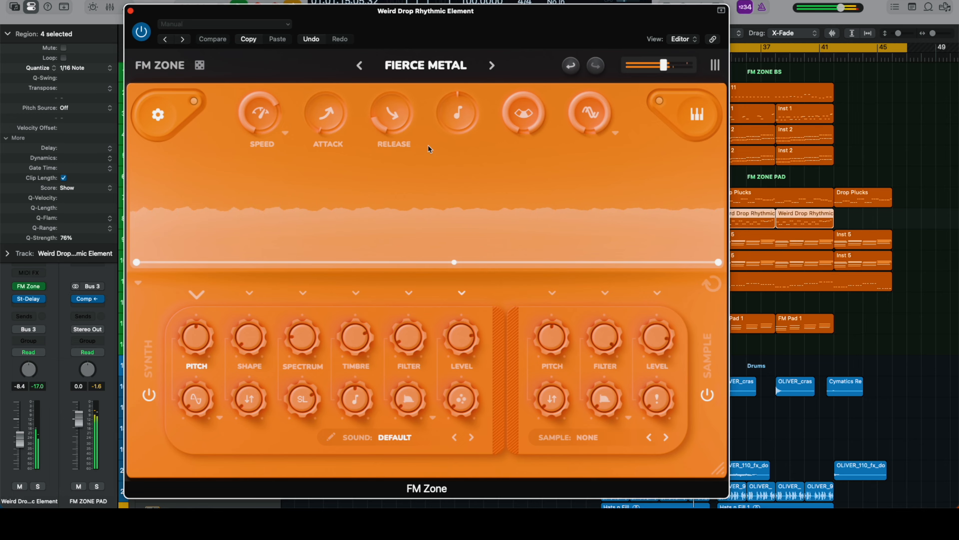
drag(451, 37, 360, 32)
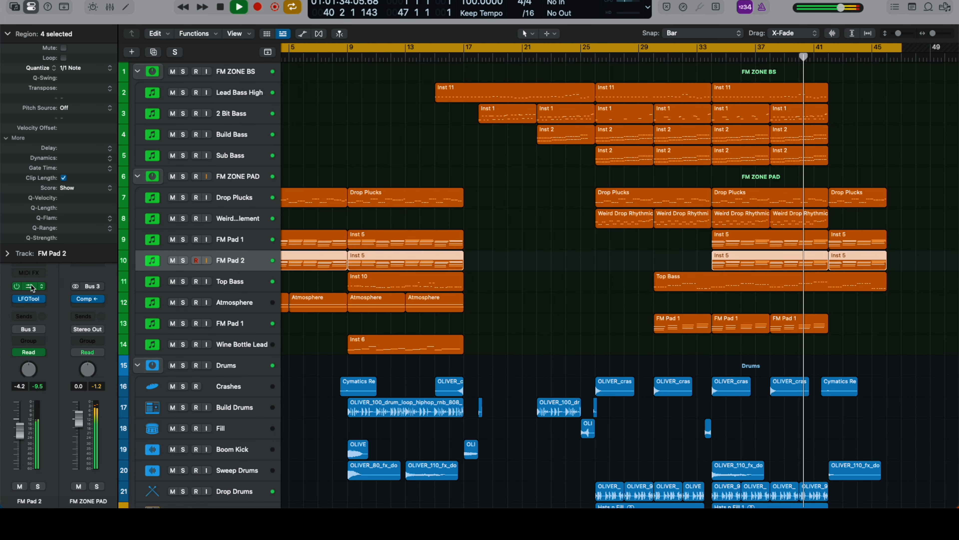
click(32, 287)
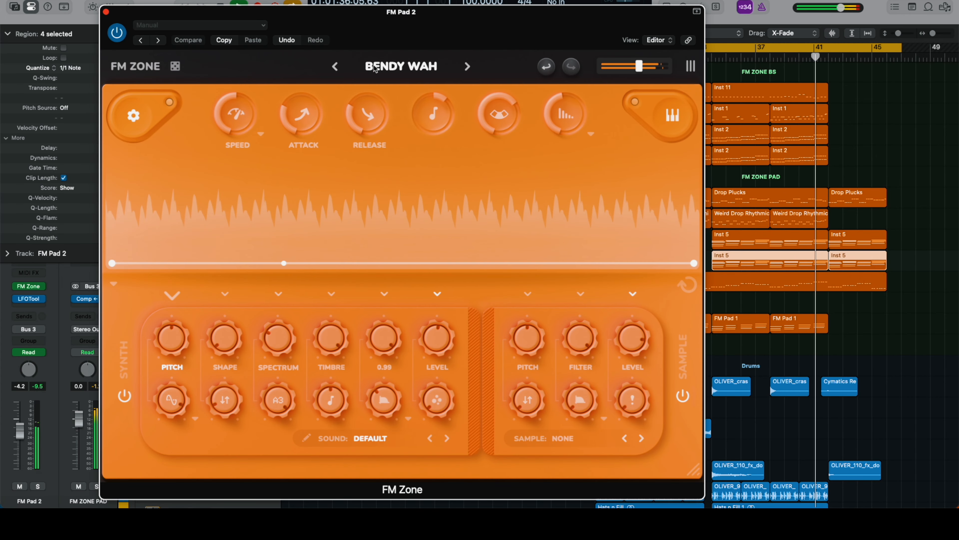
drag(424, 19, 377, 14)
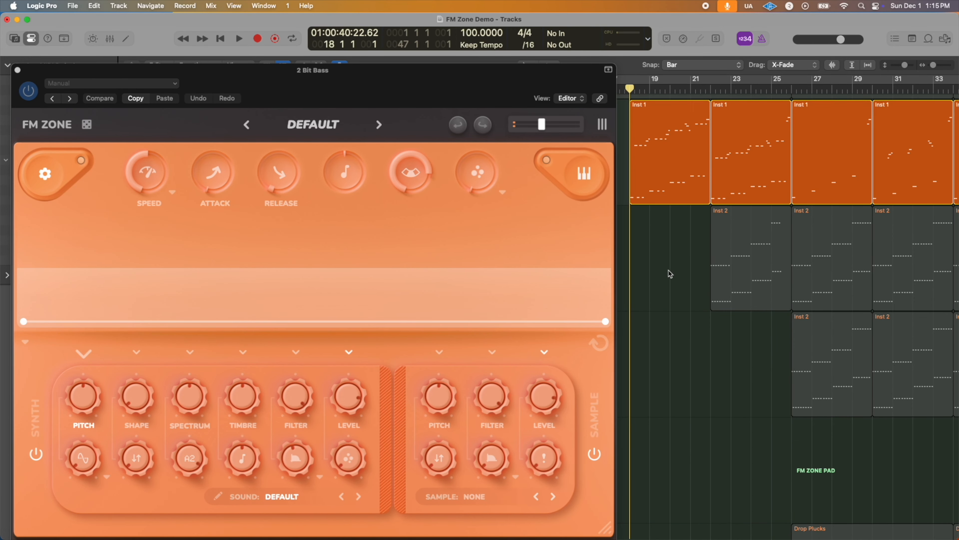
Step: Start playback of the 2 Bit Bass part and set its FM Zone bit depth to 64 in the synth's global settings
key(space)
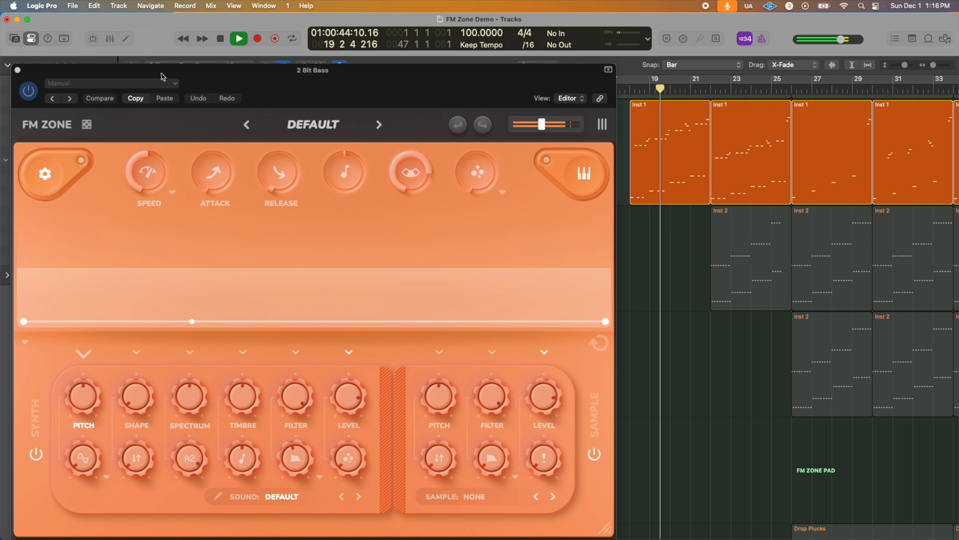
click(47, 176)
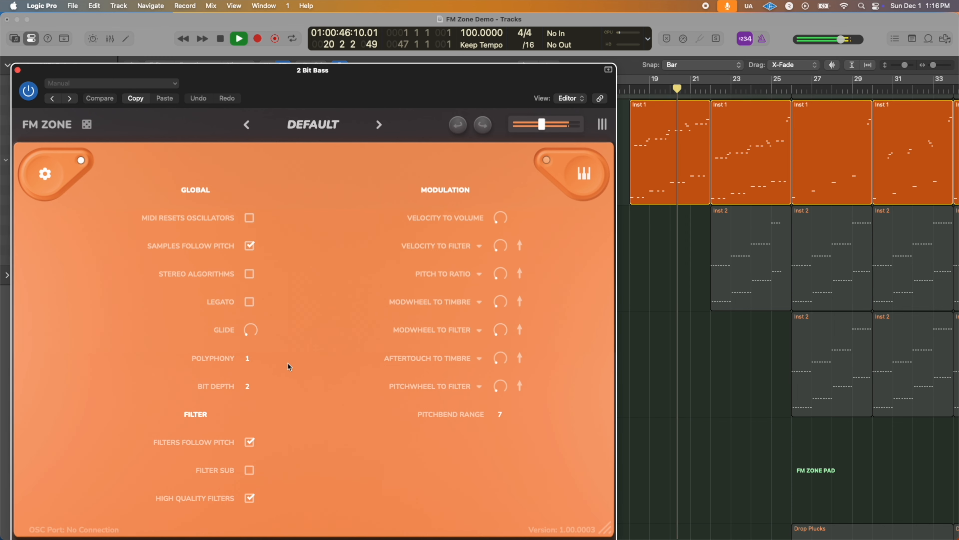
click(245, 392)
click(258, 208)
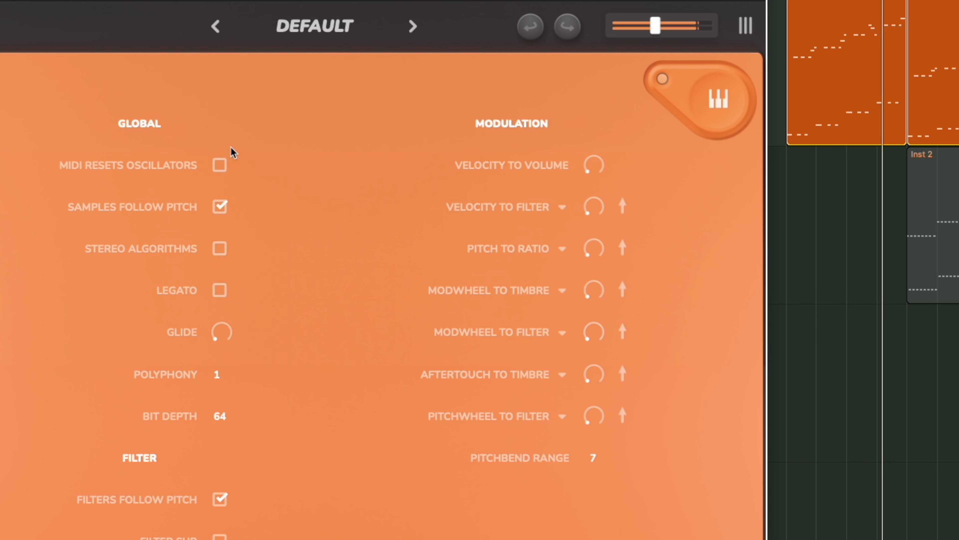
Step: Audition lower bit depths of 12, 7 and 4 on the 2 Bit Bass during playback
click(213, 410)
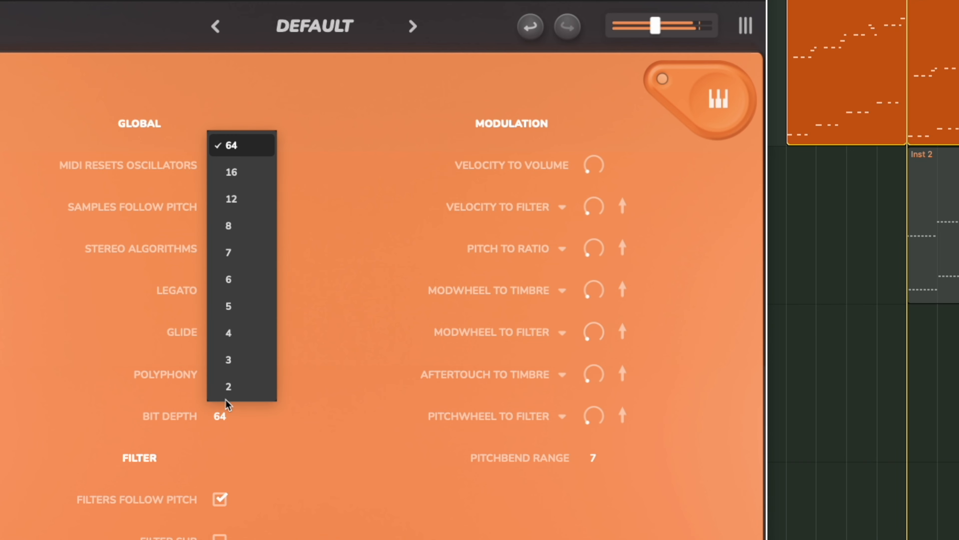
click(241, 202)
click(217, 415)
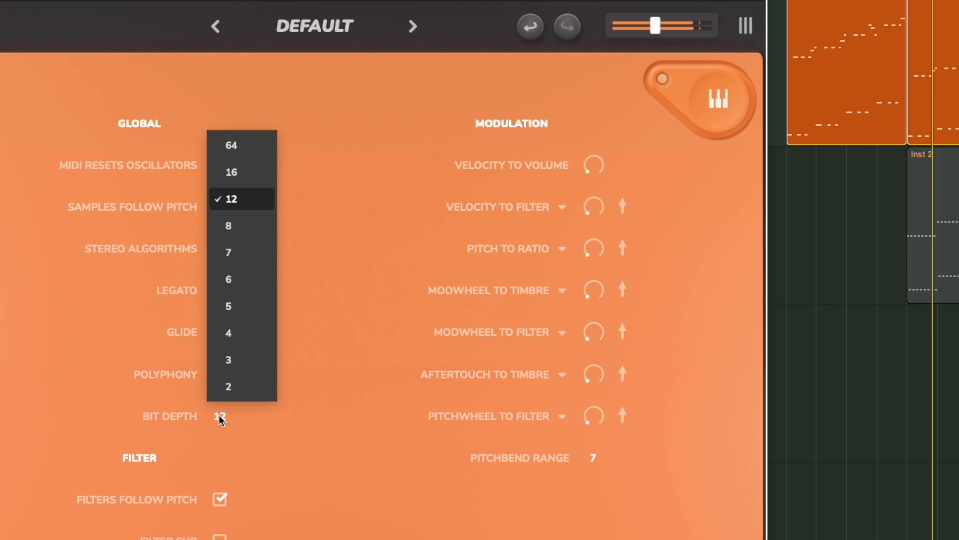
click(238, 252)
click(219, 416)
click(239, 325)
Step: Set the 2 Bit Bass bit depth to 2 and return to the synth's main view
click(217, 415)
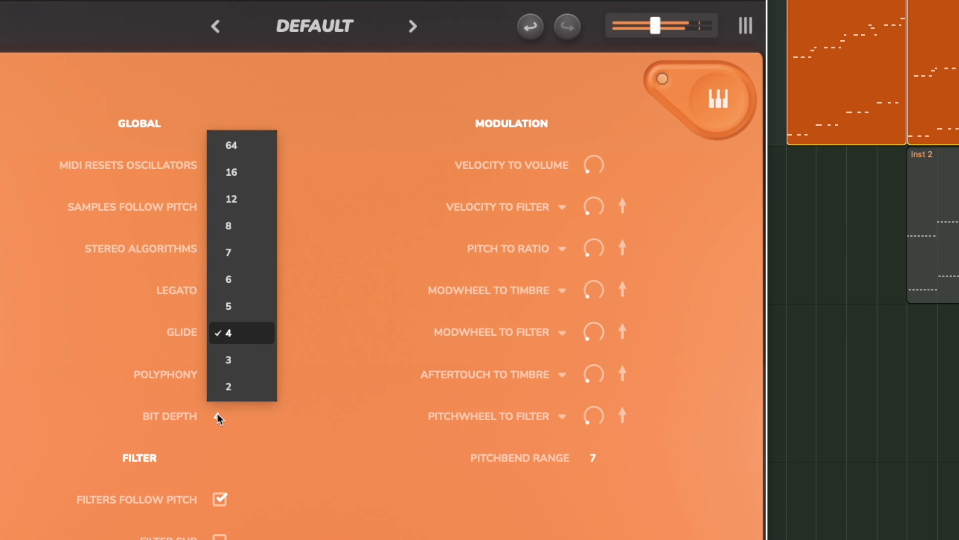
click(233, 388)
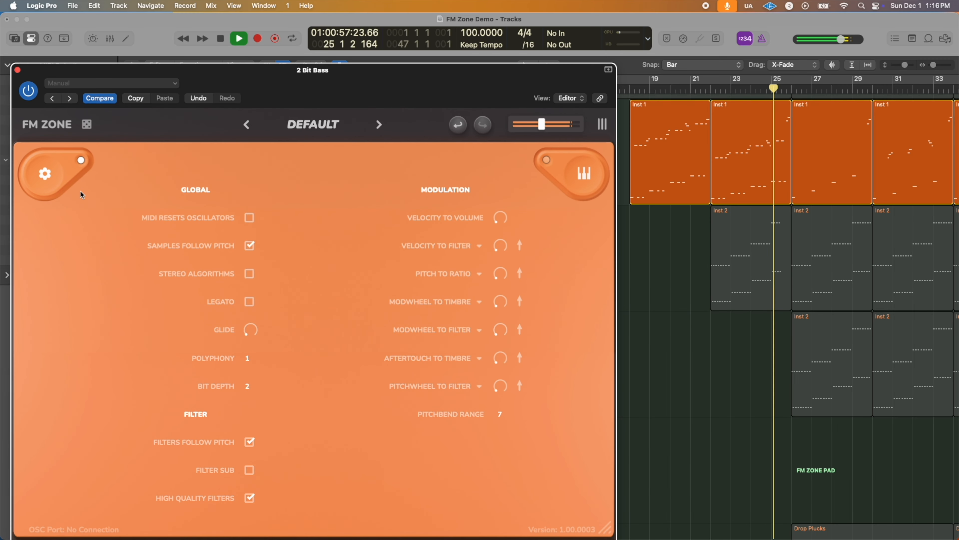
click(45, 173)
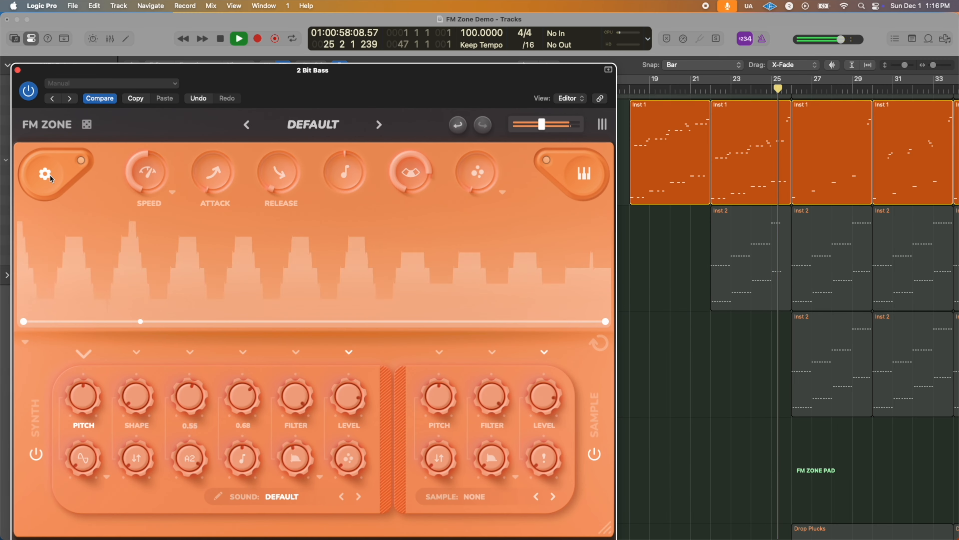
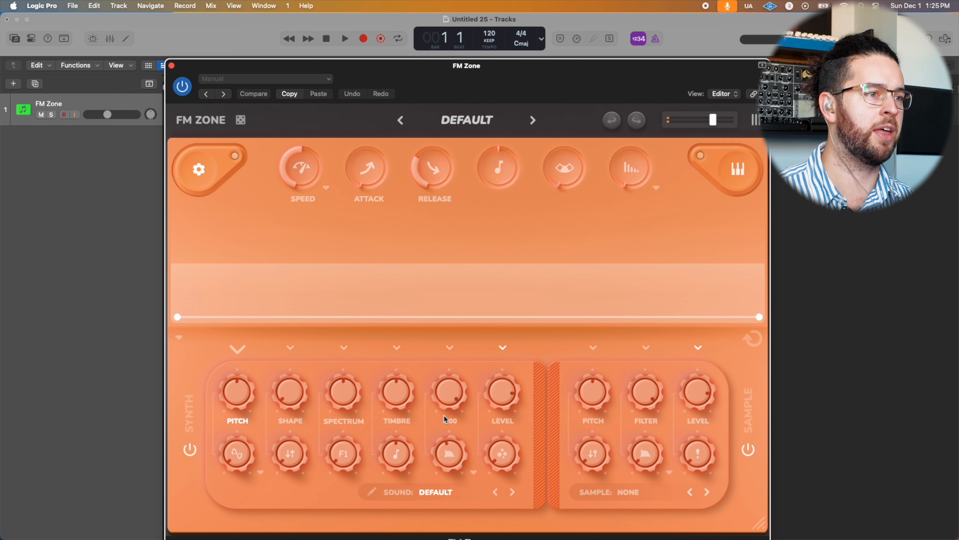
Step: Look through the FM Zone sound categories and load the 3 Analog Octaves sound from Brass
click(448, 493)
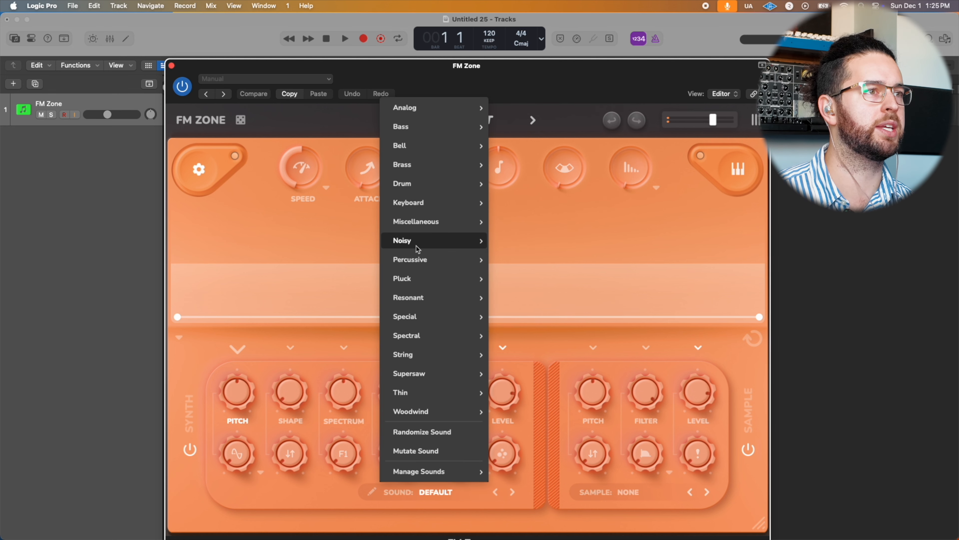
mouse_move(449, 114)
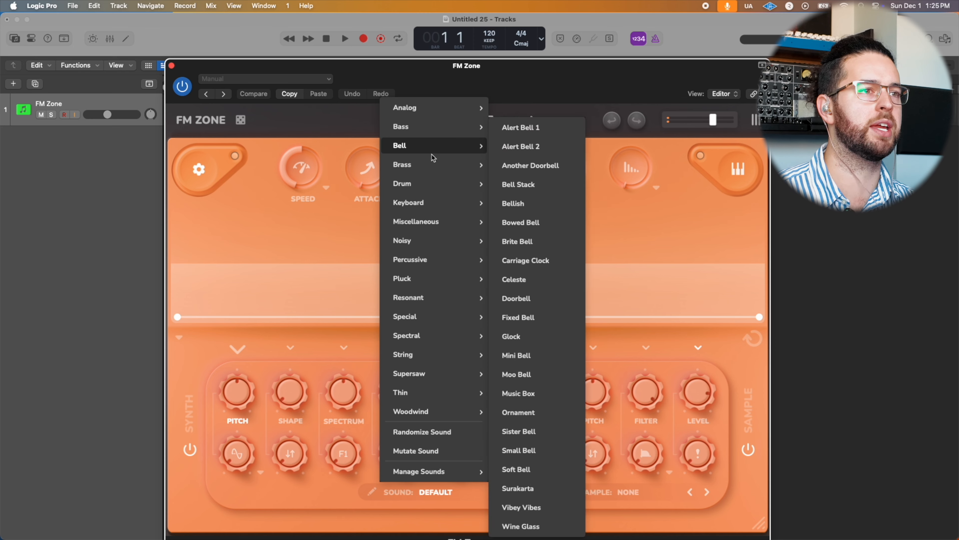
mouse_move(463, 303)
mouse_move(431, 225)
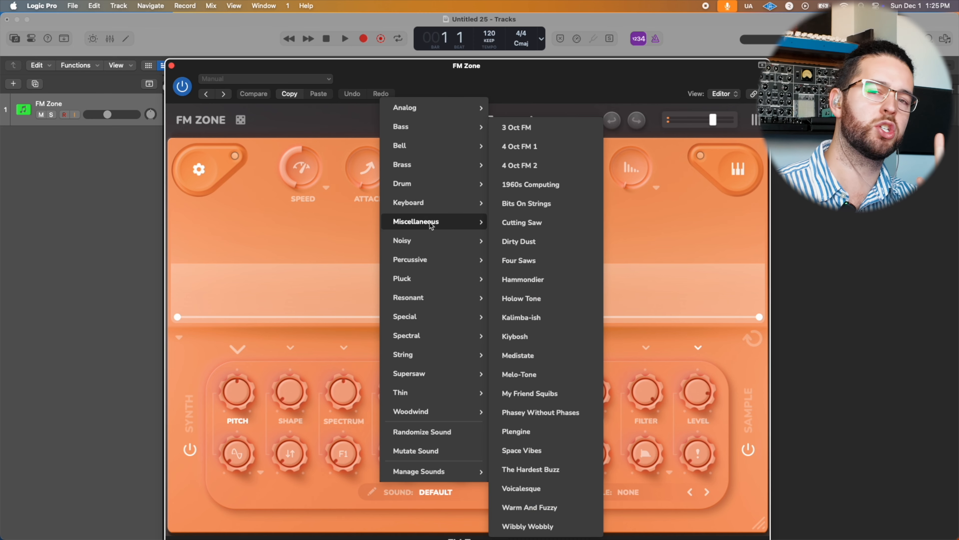
mouse_move(460, 174)
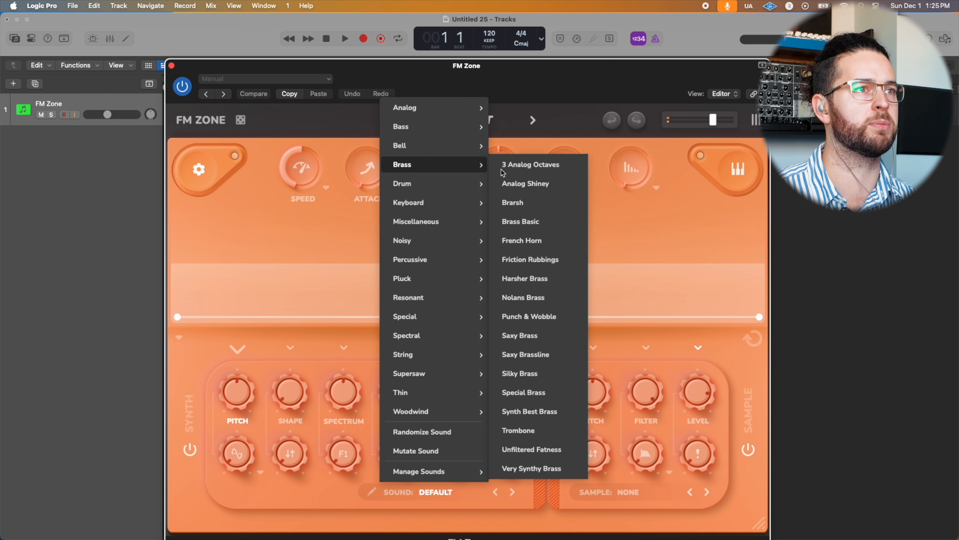
click(561, 168)
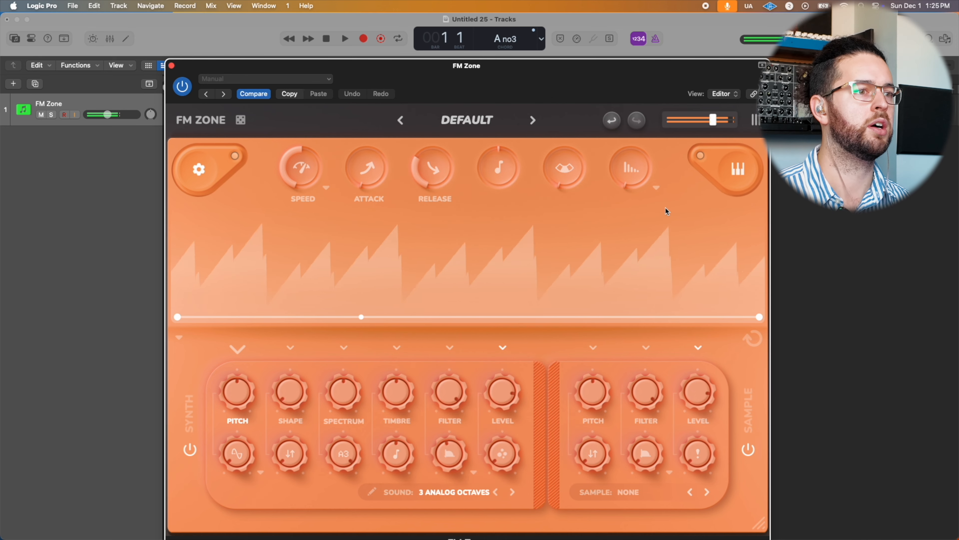
Step: Load the Pizz Hollow sound from the Pluck category
click(446, 491)
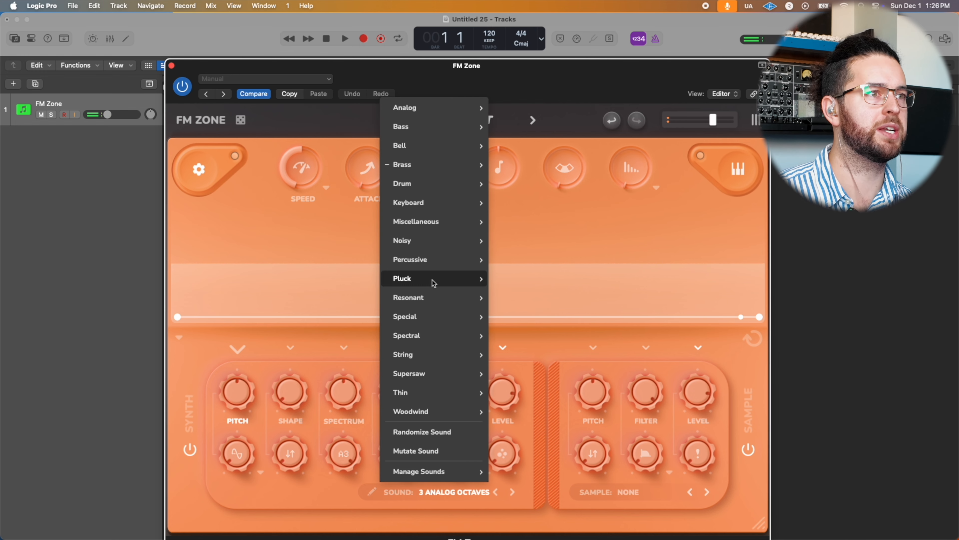
mouse_move(433, 281)
click(526, 242)
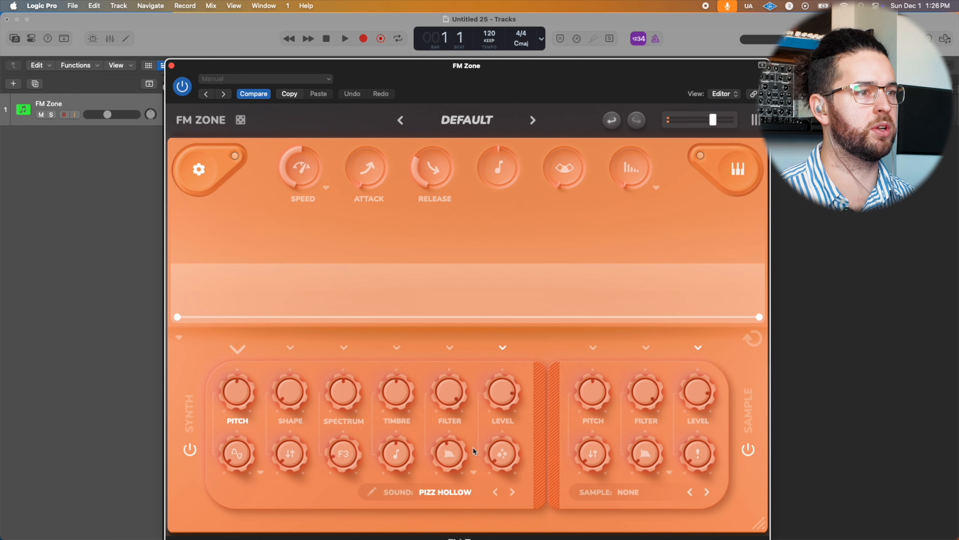
Step: Edit the Pizz Hollow sound to use the FM 2 algorithm, with FM Operator 3 at ratio 4.9149 and frequency offset 685.16
click(372, 491)
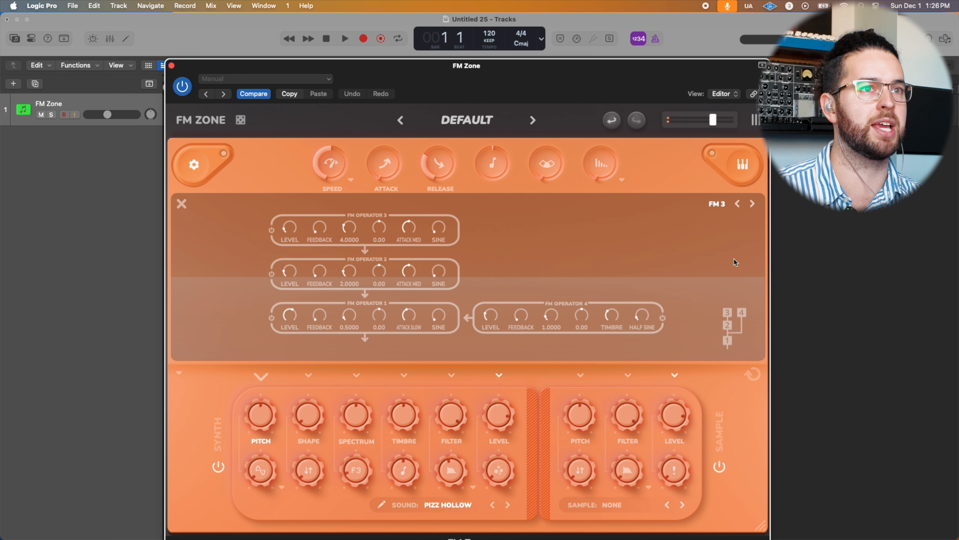
click(738, 204)
click(739, 204)
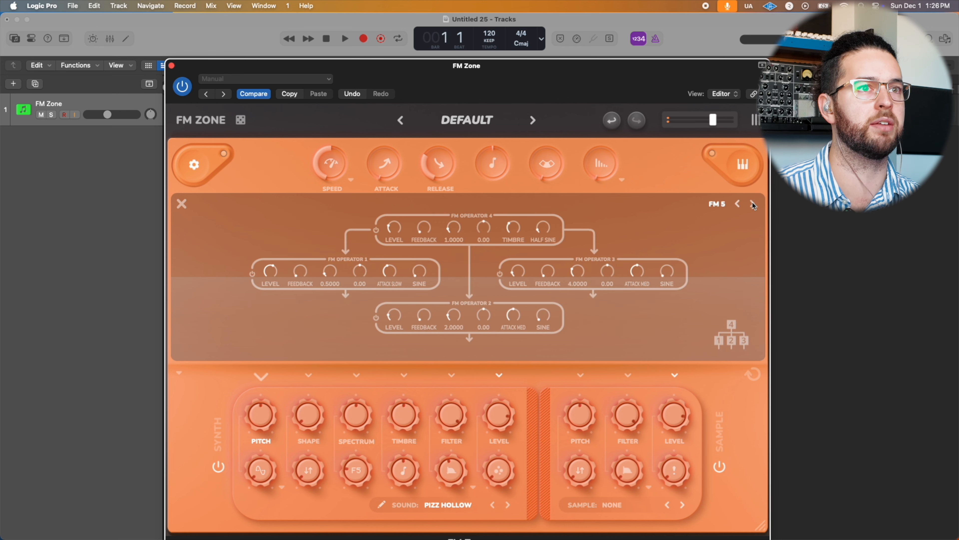
click(737, 204)
click(738, 204)
click(737, 204)
drag(354, 206, 354, 204)
drag(379, 227, 390, 206)
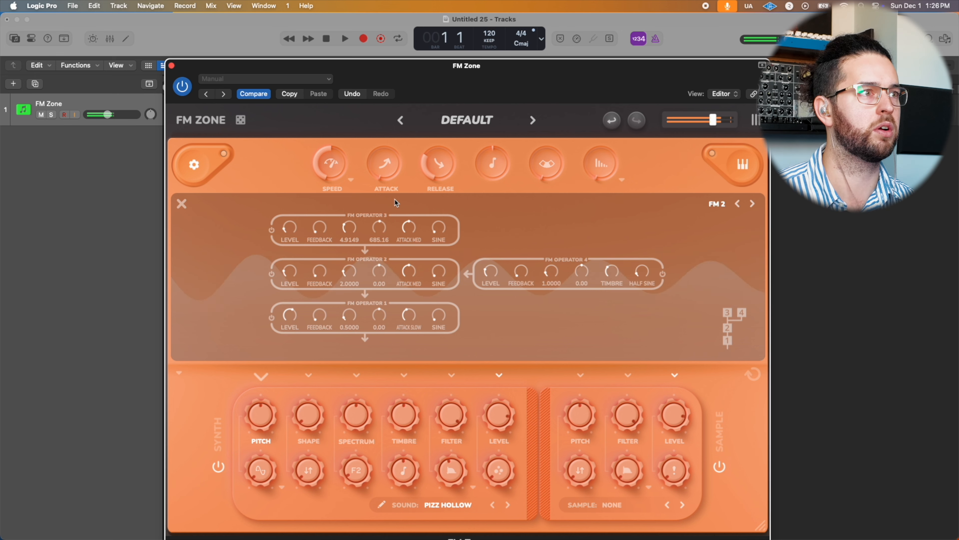
Step: Audition the FM 3, FM 4 and Supersaw 1 algorithms, and switch the sound to Double Ring 2
click(752, 204)
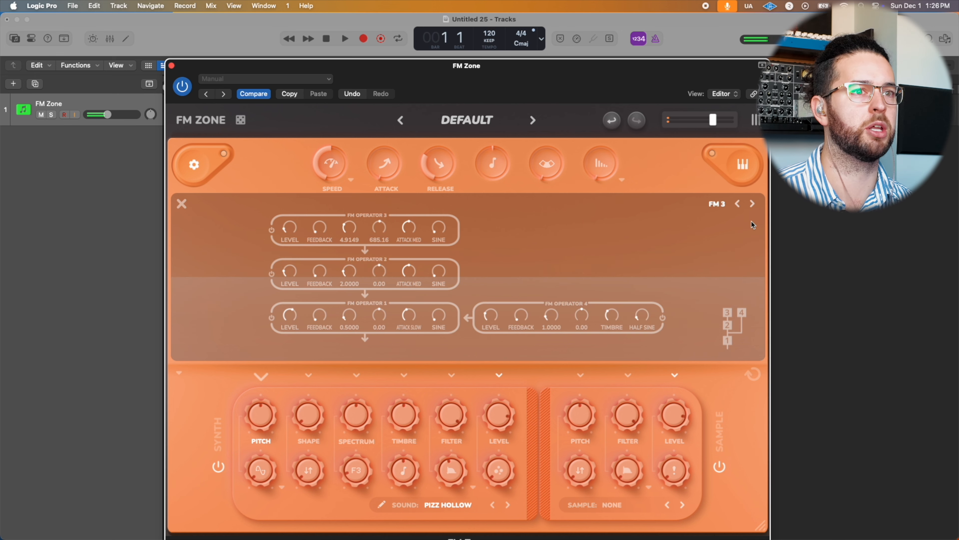
click(753, 203)
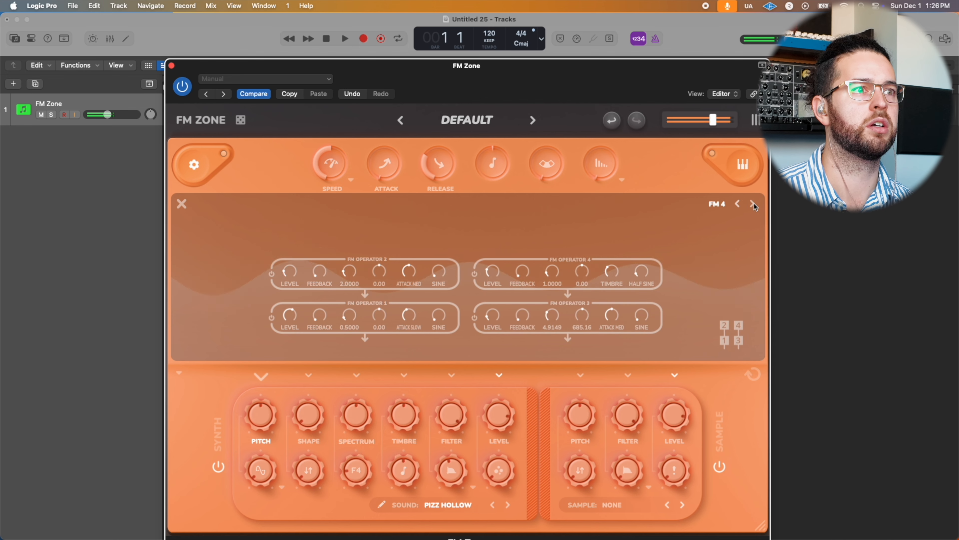
click(724, 204)
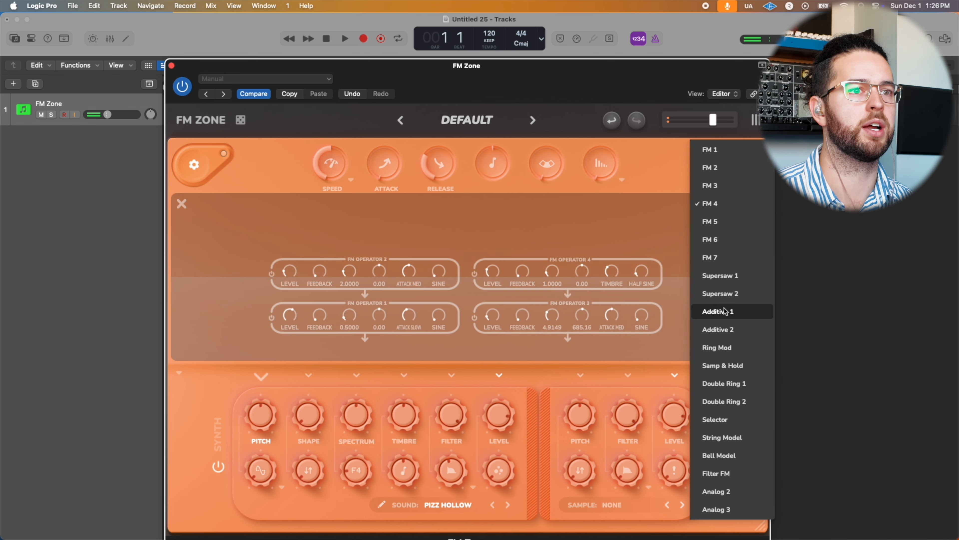
click(734, 277)
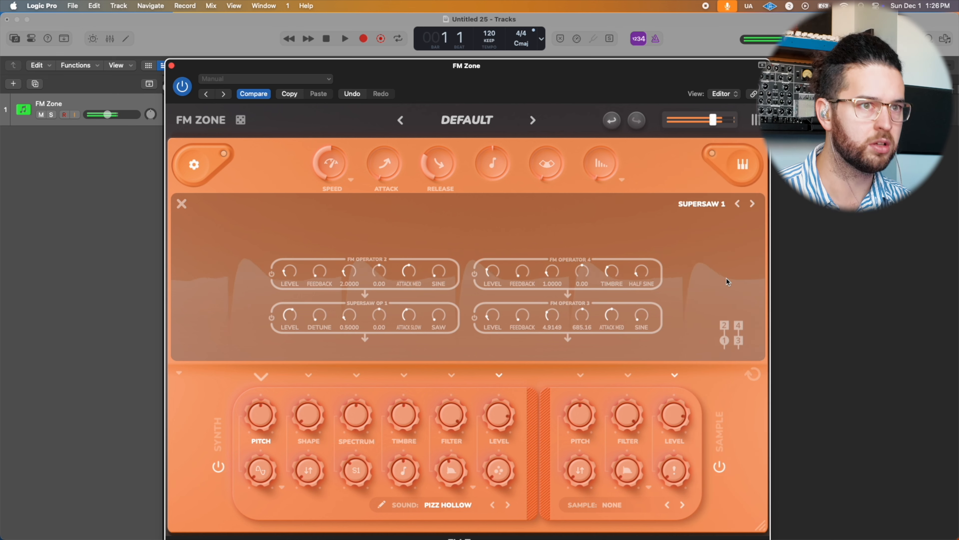
click(701, 204)
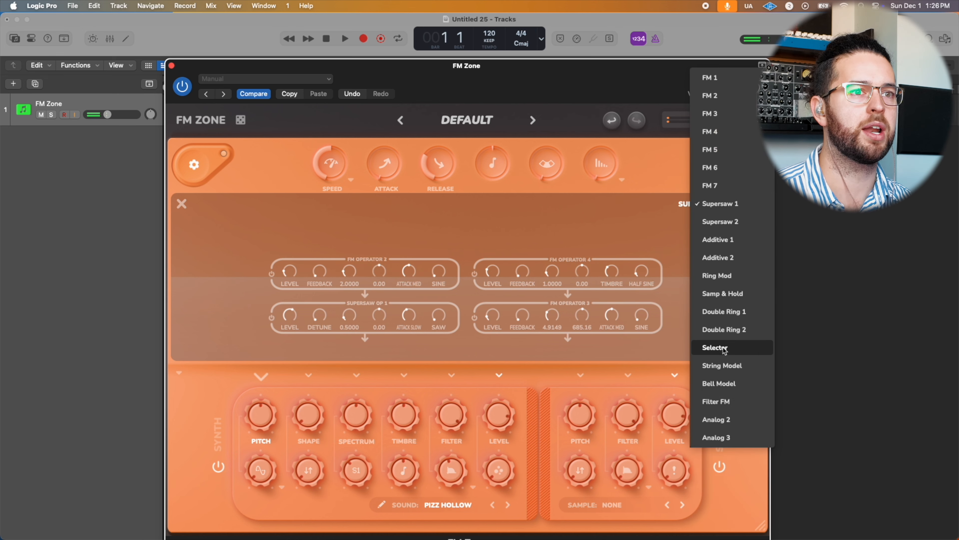
click(724, 329)
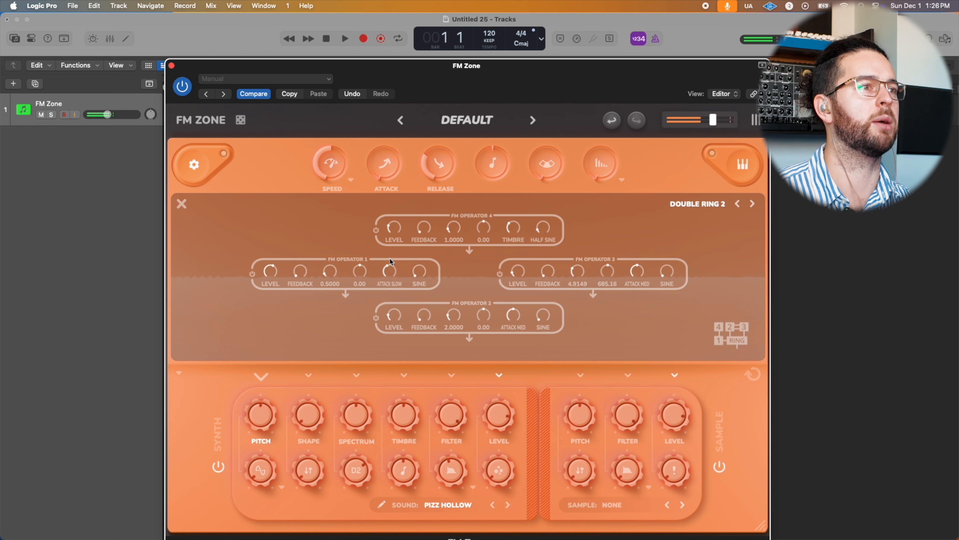
Step: Set the ratios of FM Operators 1, 4 and 2 to 4.9196, 5.0519 and 4.5924, and reload the Pizz Hollow sound
drag(330, 271, 355, 150)
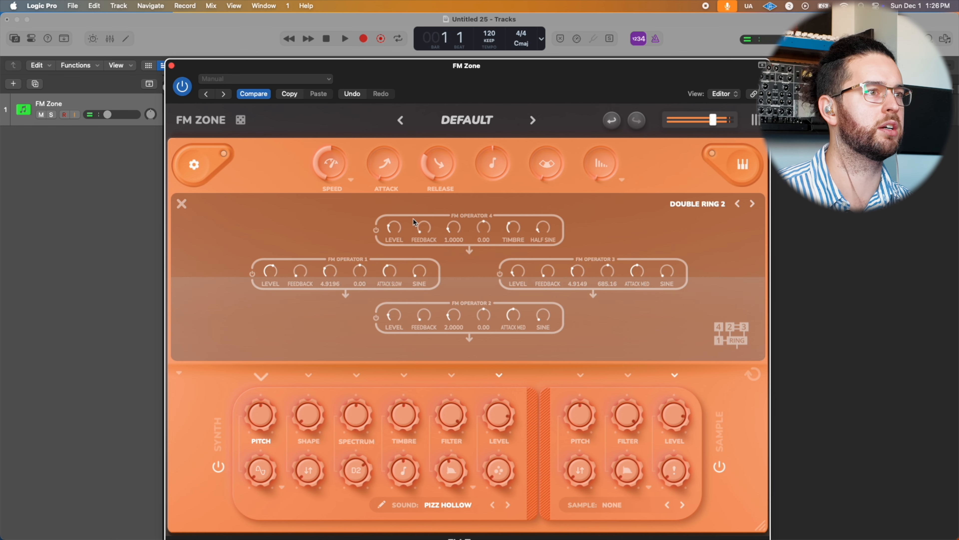
drag(454, 227, 487, 121)
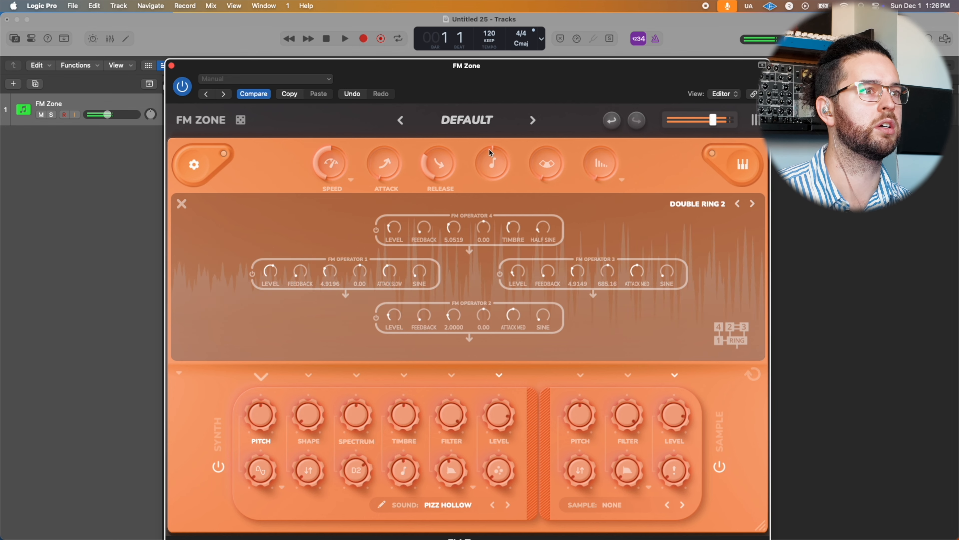
drag(454, 316, 477, 252)
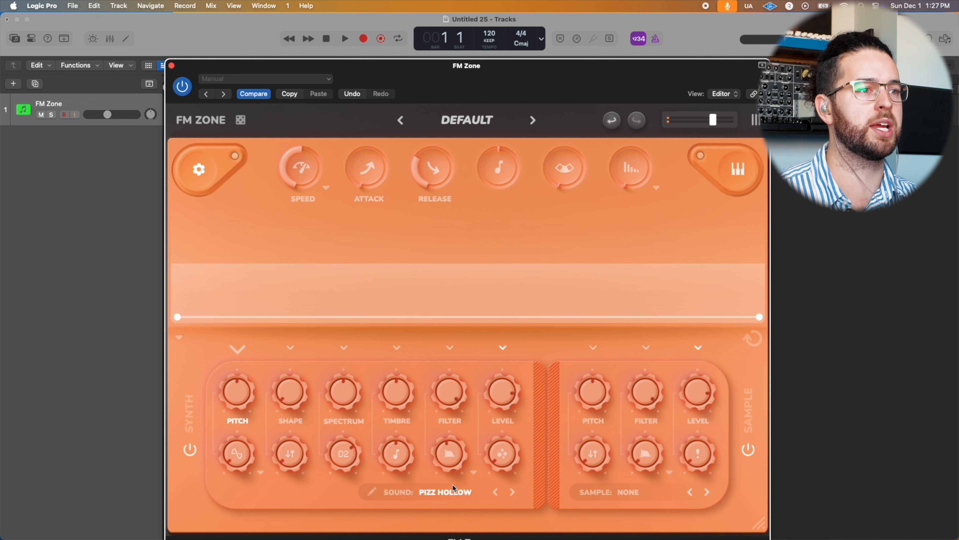
click(455, 491)
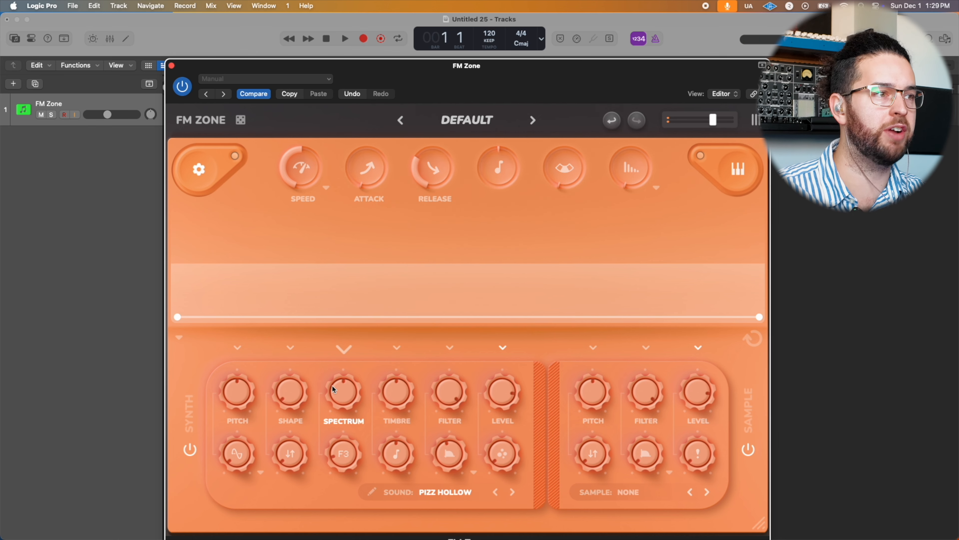
Step: Look through the envelopes of the synth's pitch, shape, spectrum, timbre, filter and level, and of the sample's pitch
click(240, 354)
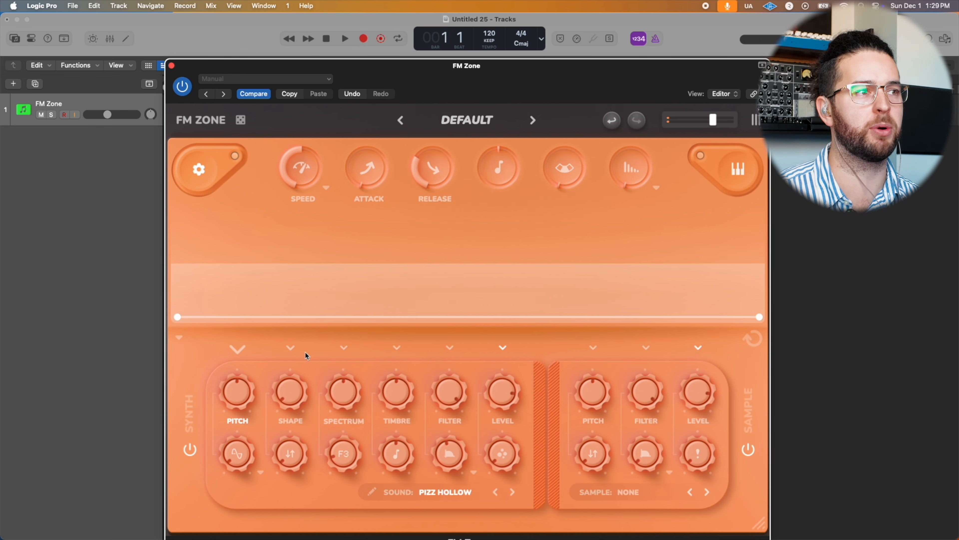
click(293, 347)
click(237, 348)
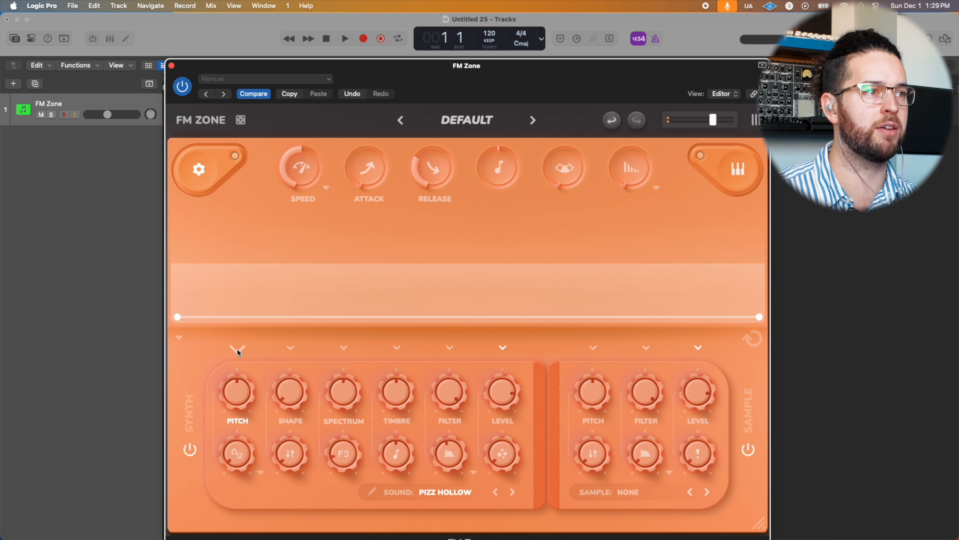
click(290, 347)
click(344, 348)
click(396, 348)
click(449, 348)
click(503, 348)
click(593, 348)
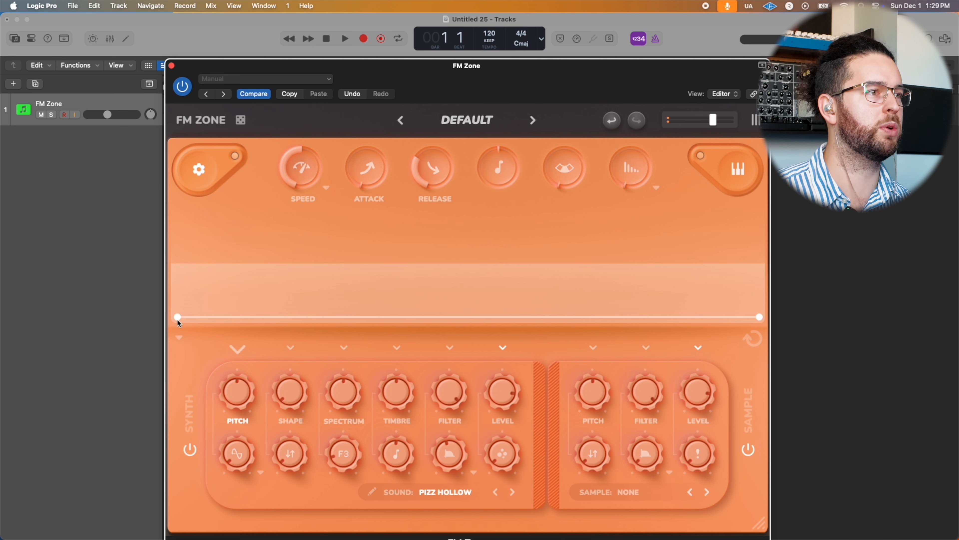
Step: Shape the synth's pitch envelope as a quick initial drop, and blend in the extra oscillator with its type set to Saw
drag(177, 317, 177, 243)
drag(210, 316, 223, 335)
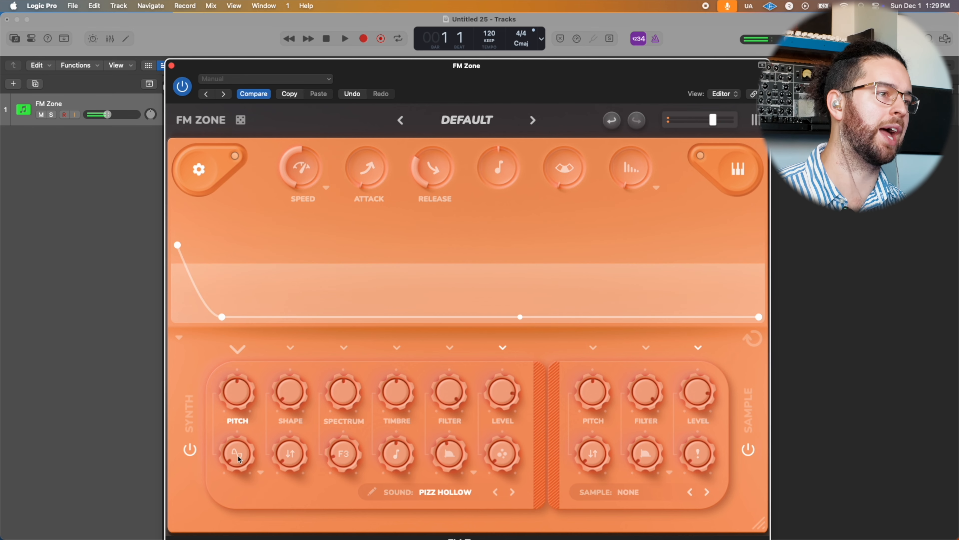
drag(232, 459, 257, 434)
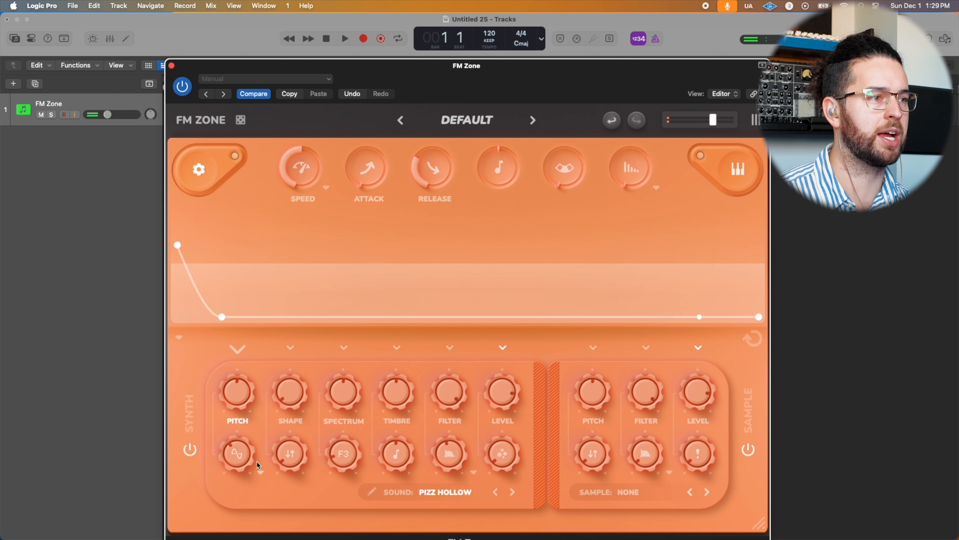
click(259, 469)
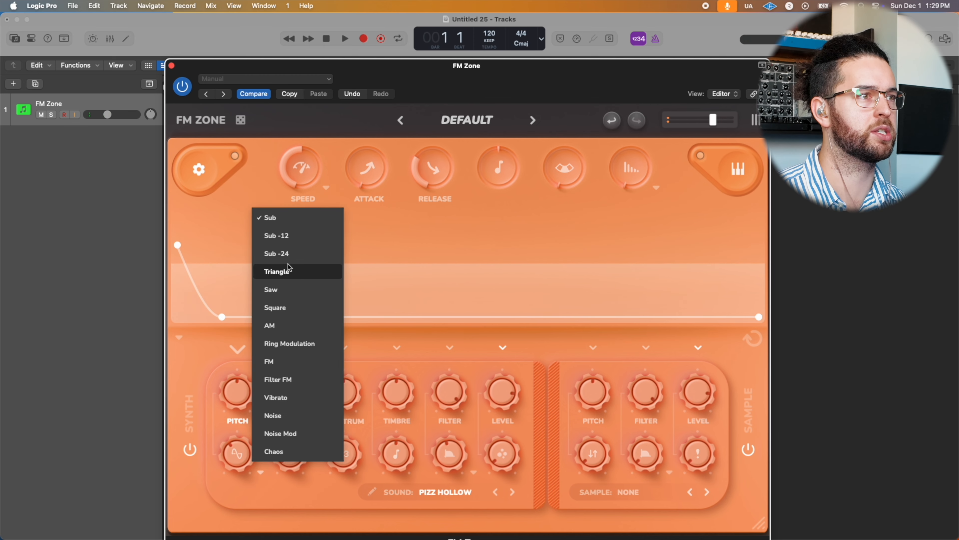
click(286, 289)
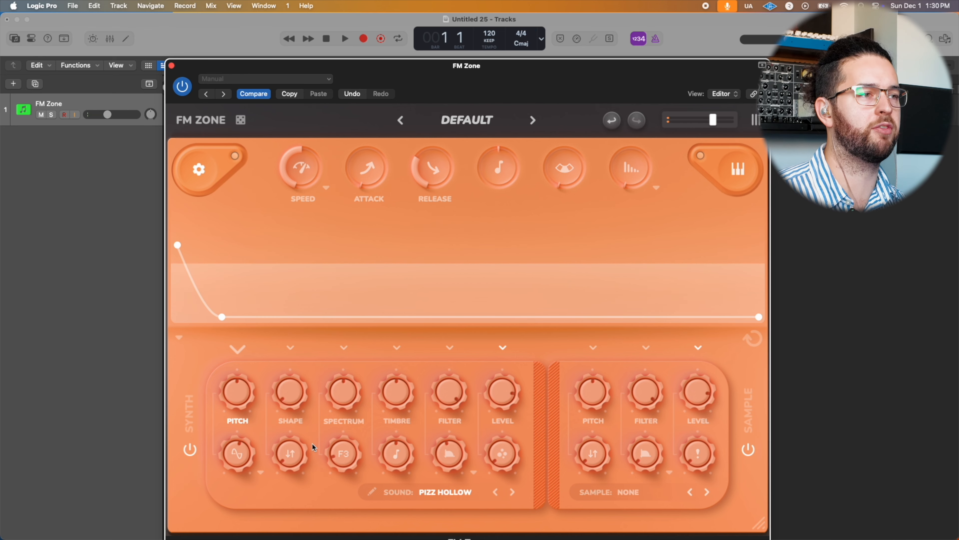
Step: Turn the synth's shape and spectrum up to about maximum and raise its timbre to 0.92
drag(291, 401, 315, 299)
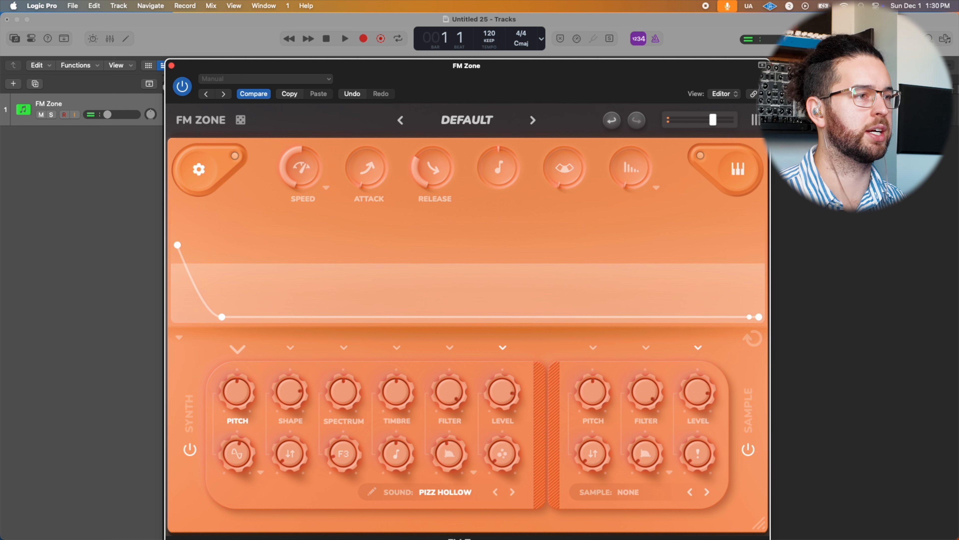
mouse_move(298, 394)
mouse_down()
mouse_move(302, 355)
mouse_move(305, 402)
mouse_up()
drag(289, 454, 323, 381)
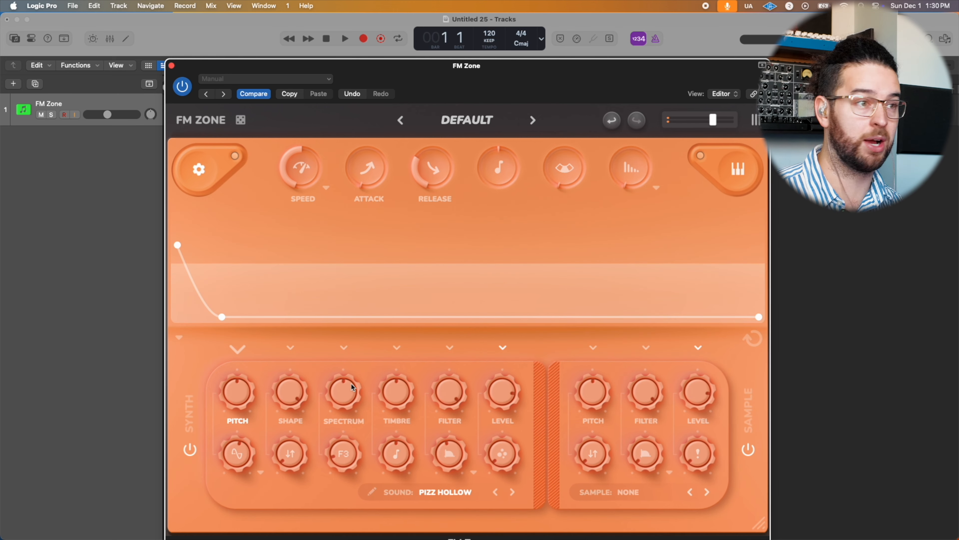
drag(351, 388, 370, 301)
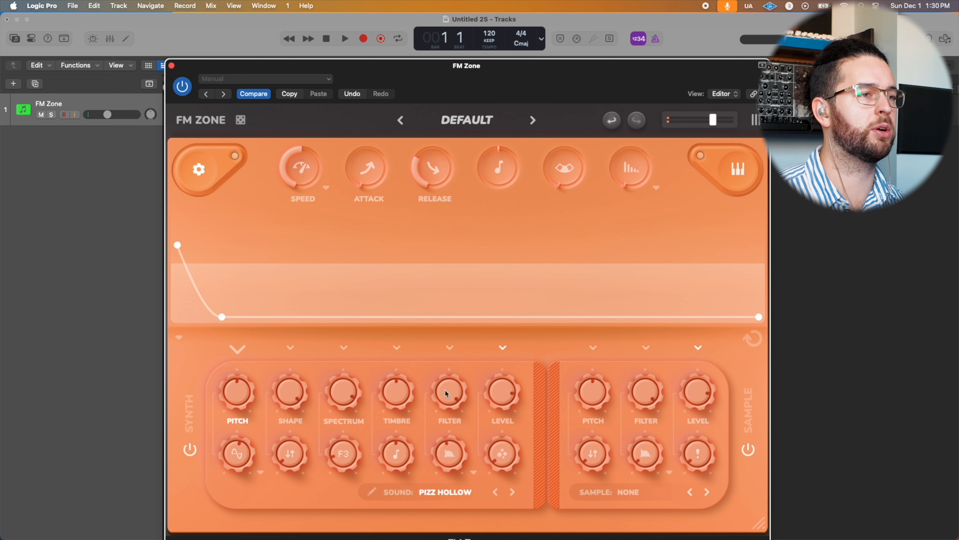
drag(402, 395, 413, 321)
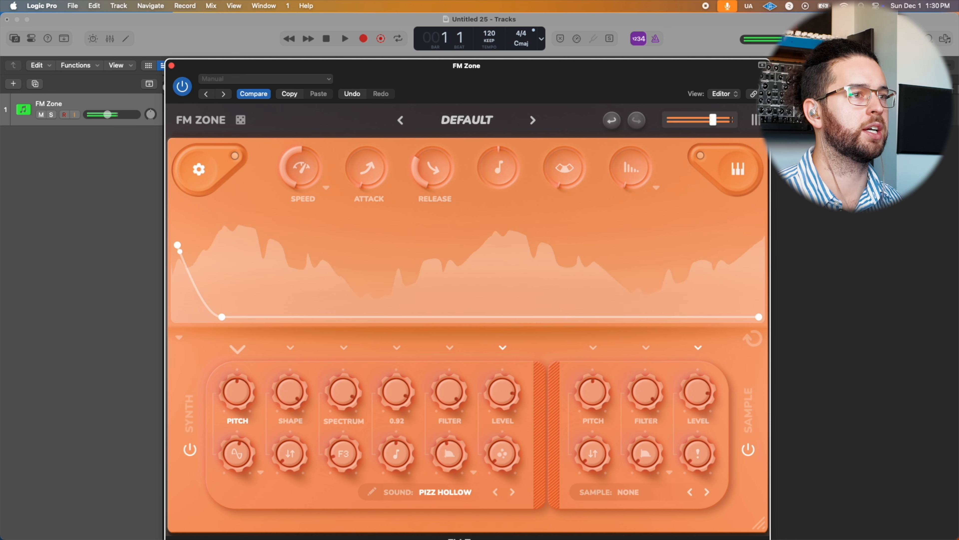
Step: Draw a wavy timbre envelope with an early peak, a dip near the middle and a second peak late on
click(399, 354)
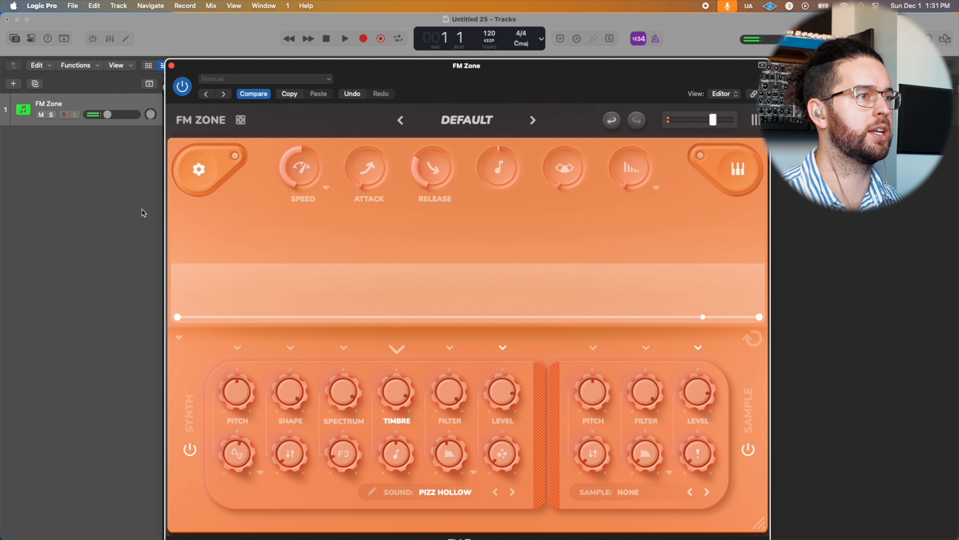
drag(275, 316, 273, 250)
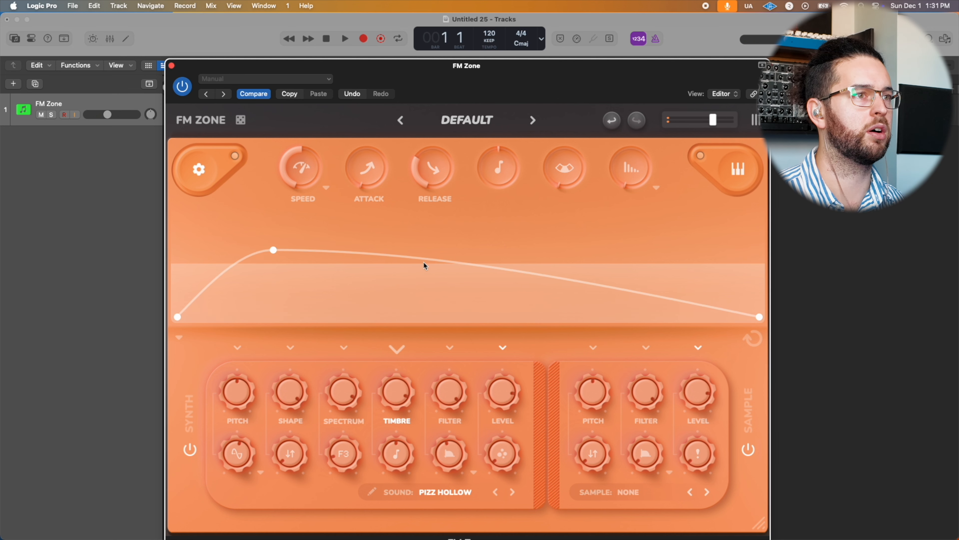
drag(424, 259, 420, 304)
drag(550, 308, 595, 230)
Step: Draw a spectrum envelope with a raised start, an early dip, a peak, a central dip and a high late peak
click(338, 351)
drag(178, 317, 238, 312)
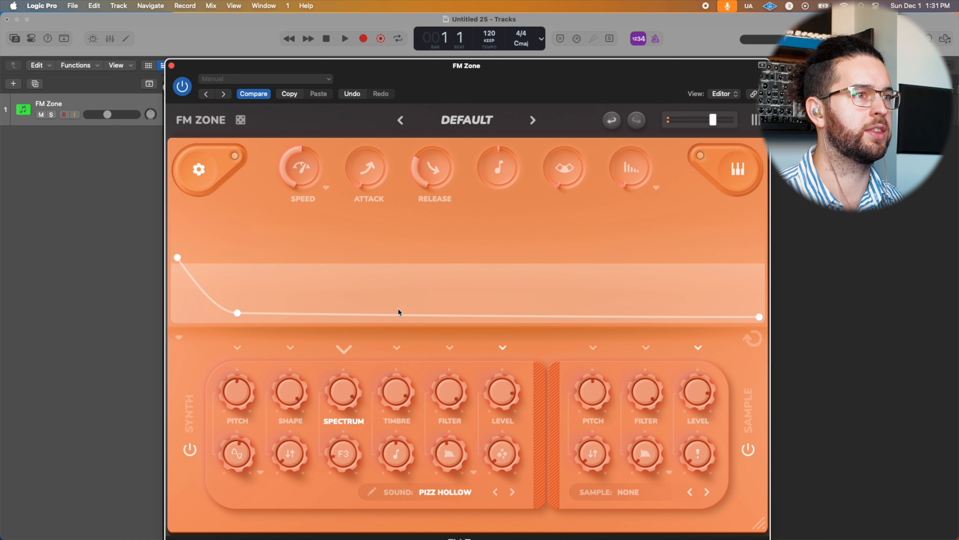
drag(397, 311, 351, 249)
drag(385, 317, 354, 250)
drag(495, 263, 464, 309)
drag(623, 318, 647, 232)
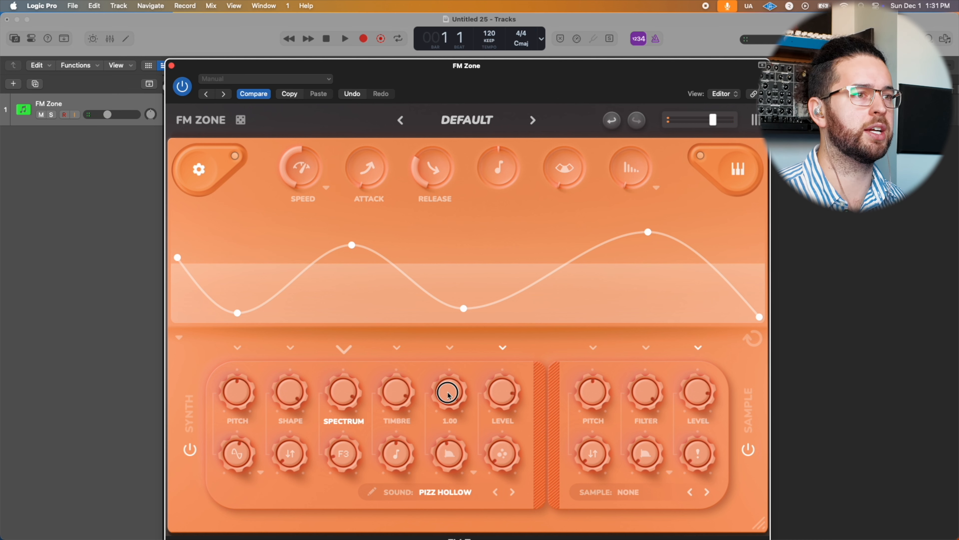
Step: Lower the synth's filter and draw a filter envelope that starts high and curves down to near zero about a quarter of the way in
drag(449, 395, 437, 497)
click(453, 349)
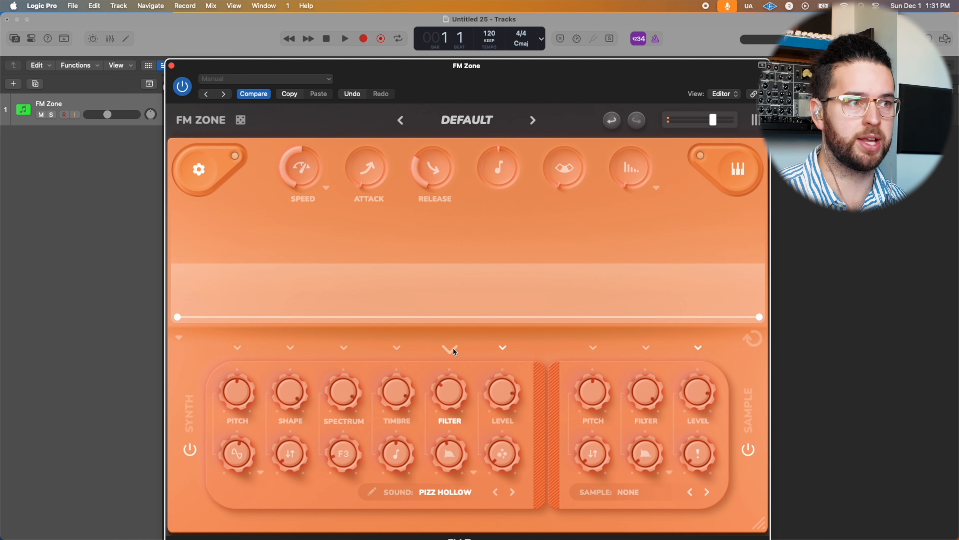
mouse_move(452, 397)
mouse_down()
mouse_move(456, 376)
mouse_move(448, 381)
mouse_up()
drag(177, 317, 184, 241)
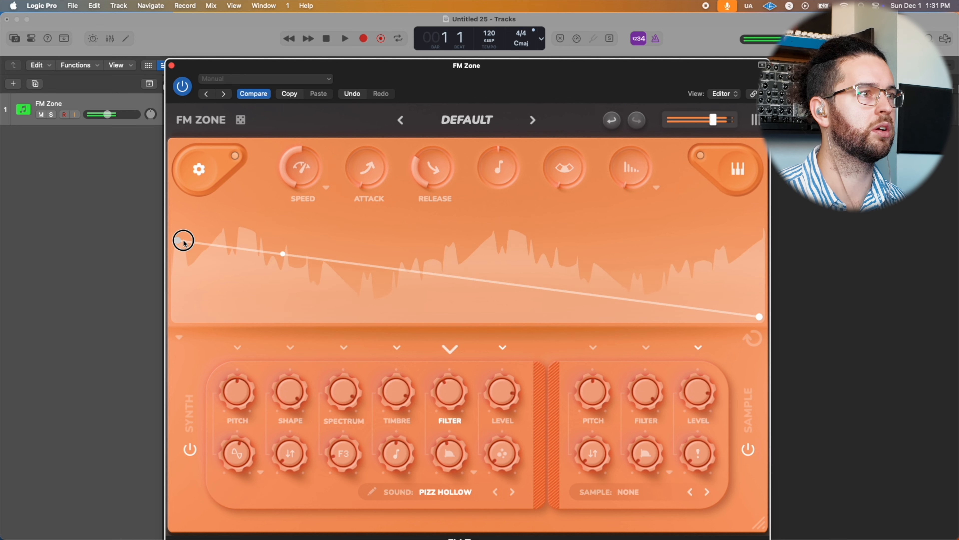
click(283, 260)
drag(274, 261, 342, 315)
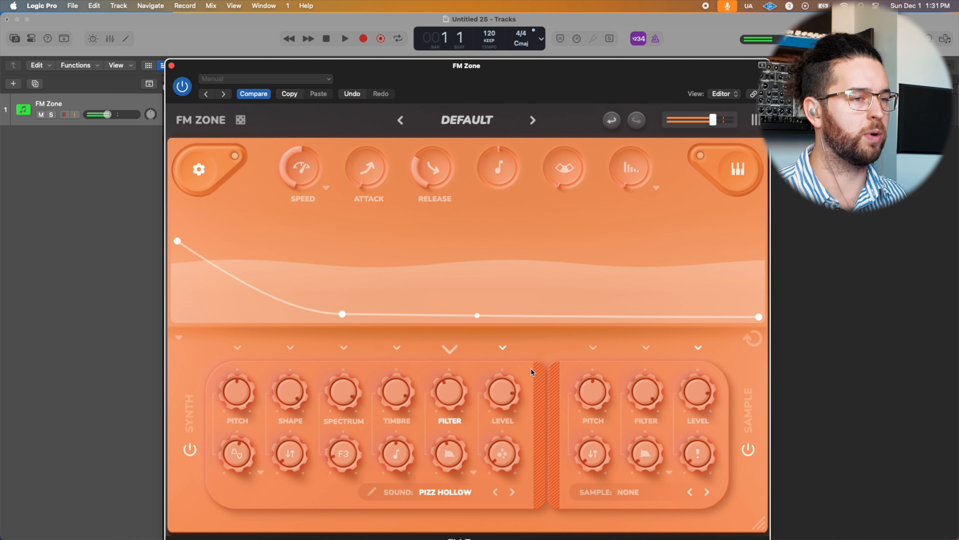
Step: Try the RM and S2 modulation modes beneath Spectrum, sweeping the modulation pitch beneath Timbre up to 1.99
drag(335, 453, 358, 403)
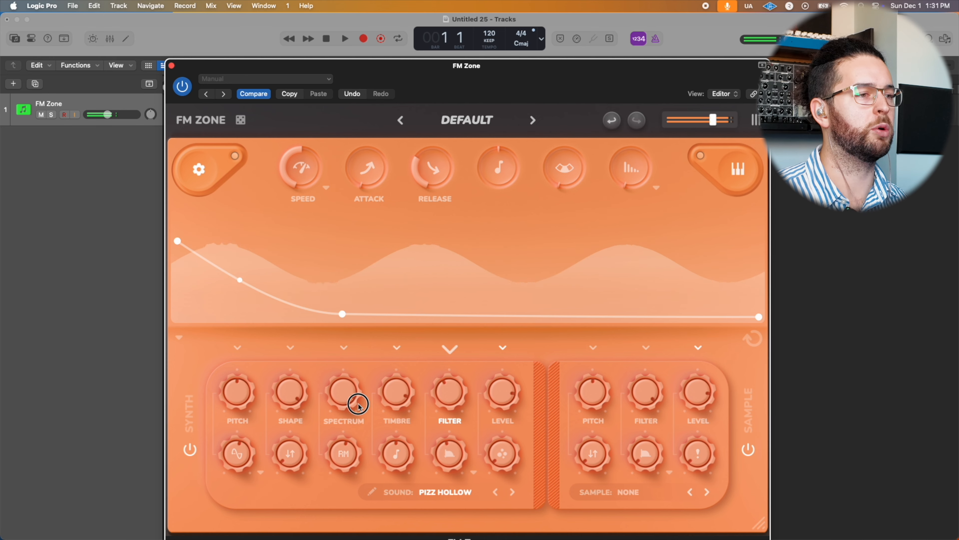
click(371, 491)
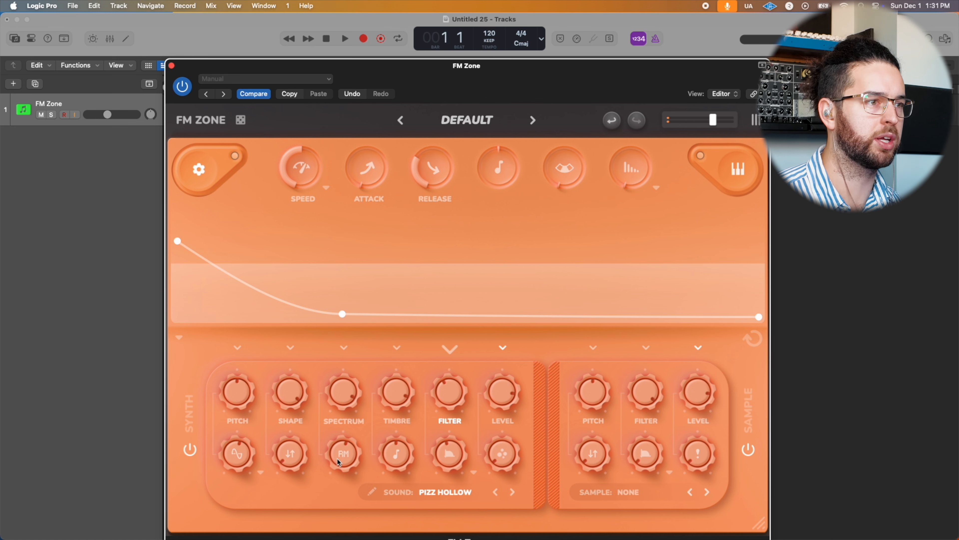
drag(339, 455, 396, 460)
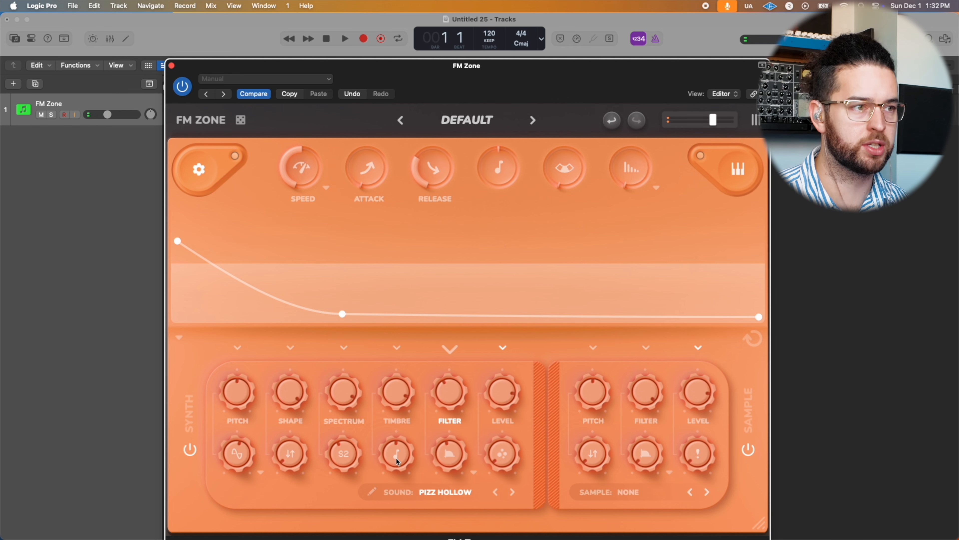
drag(395, 458, 404, 411)
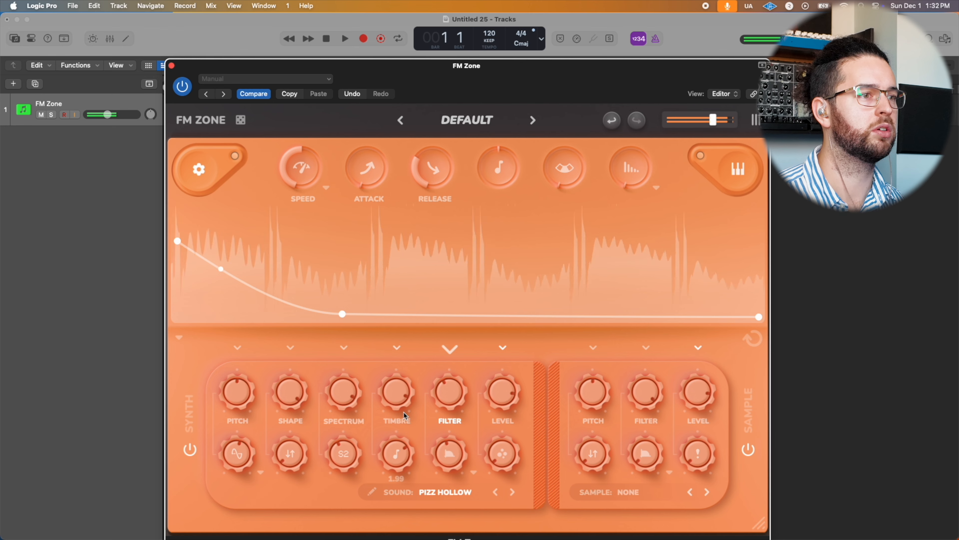
Step: Reset the modulation pitch, try mode F1, then set the modulation mode to F4 and readjust the modulation pitch
double_click(398, 457)
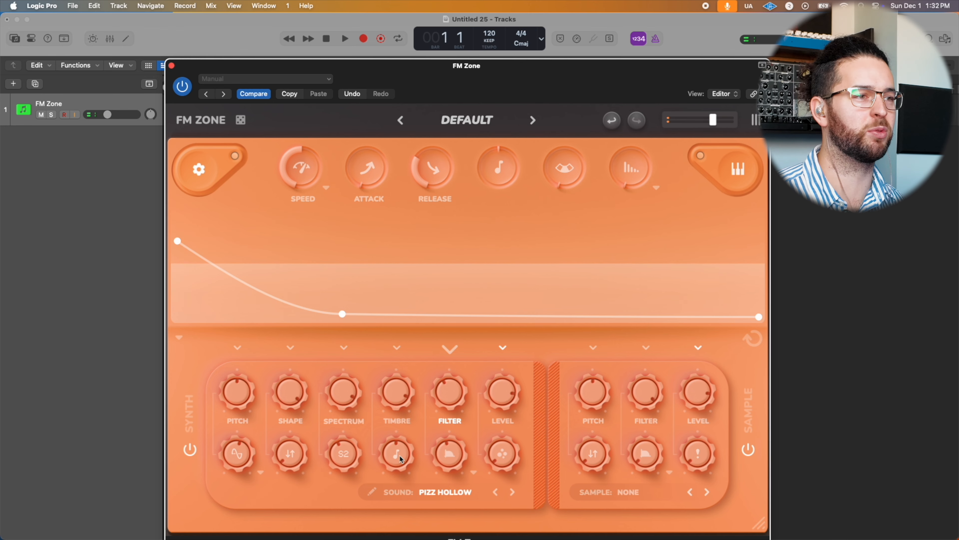
drag(359, 456, 339, 504)
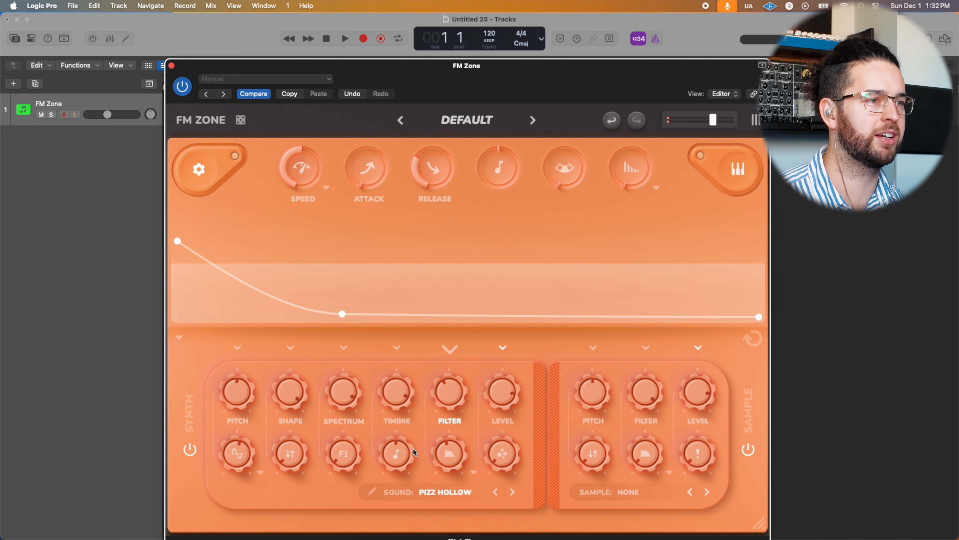
drag(391, 461, 422, 396)
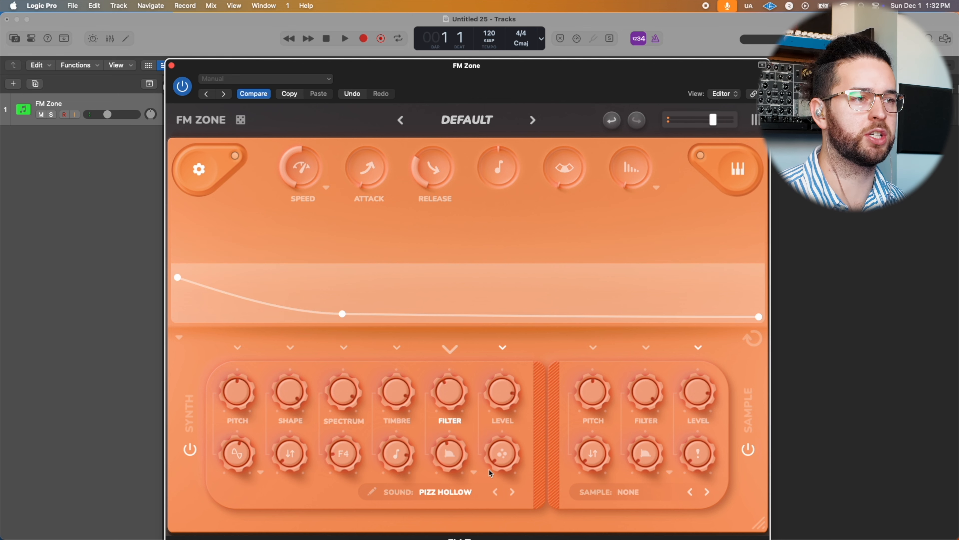
Step: Try the Vowel filter type on the synth, then switch the filter to SEM Style
click(474, 474)
click(502, 328)
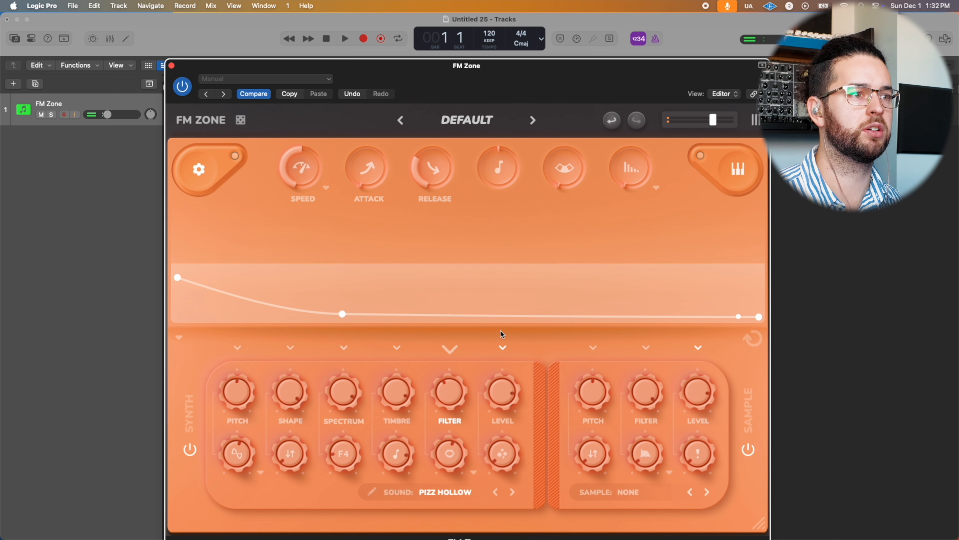
click(475, 474)
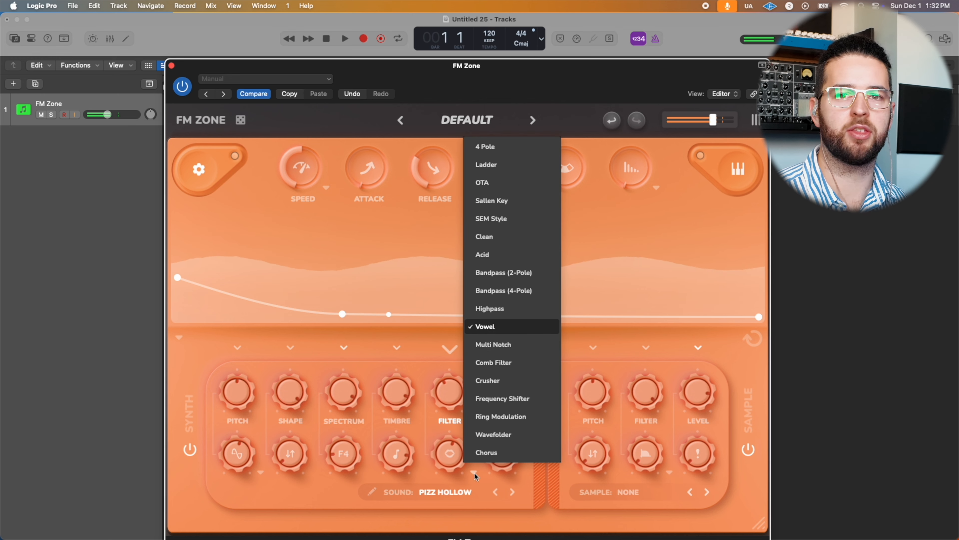
click(505, 219)
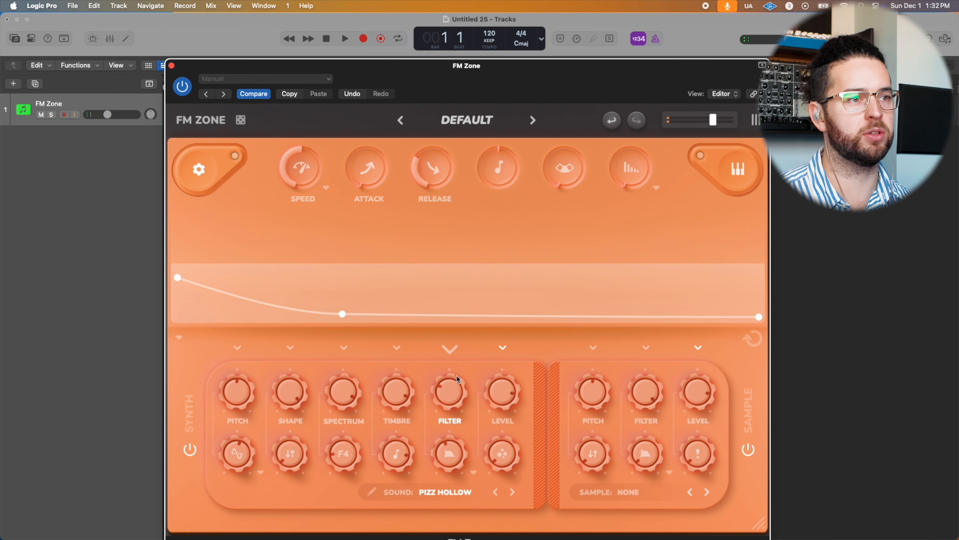
Step: Raise the synth's level and the control beneath it, and open the synth's filter slightly
drag(509, 387, 514, 363)
click(504, 347)
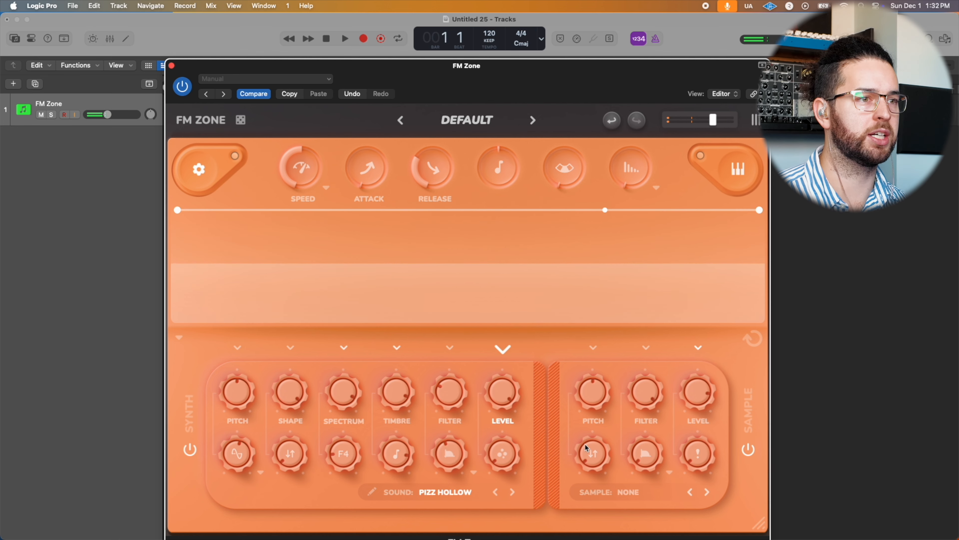
drag(497, 460, 527, 406)
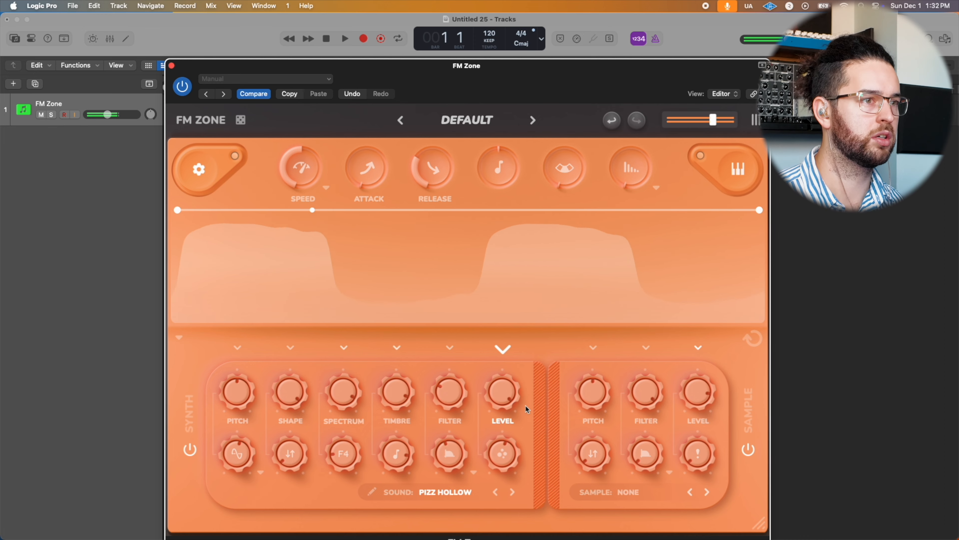
drag(449, 396, 455, 378)
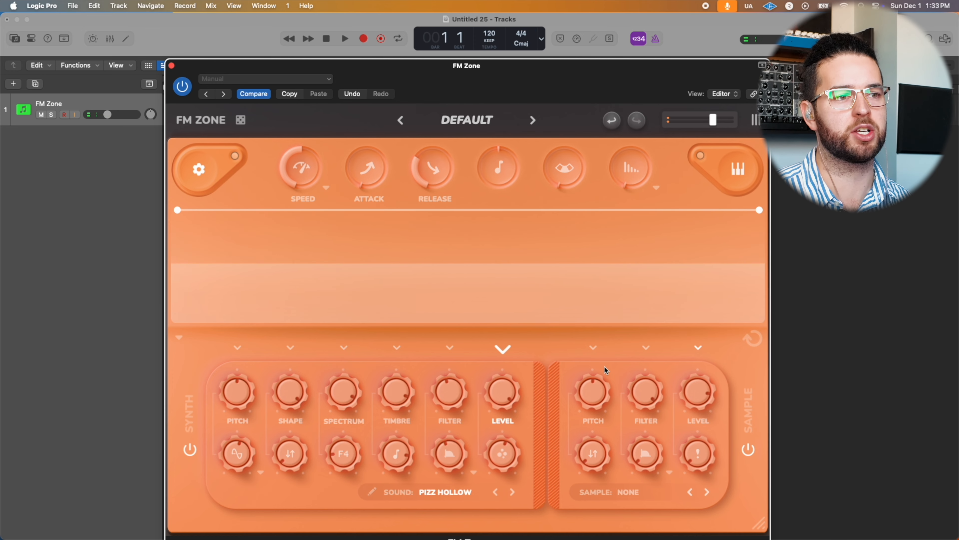
Step: Load the Jupiter High sample from the Supersaws category, then switch to the following sample, Jupiter Low
click(619, 497)
mouse_move(675, 315)
mouse_move(717, 106)
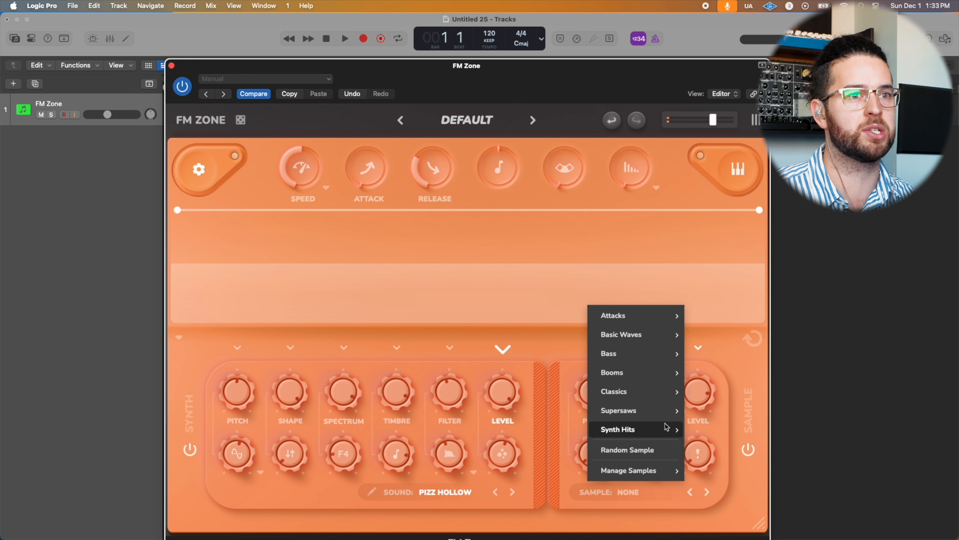
mouse_move(656, 409)
click(717, 202)
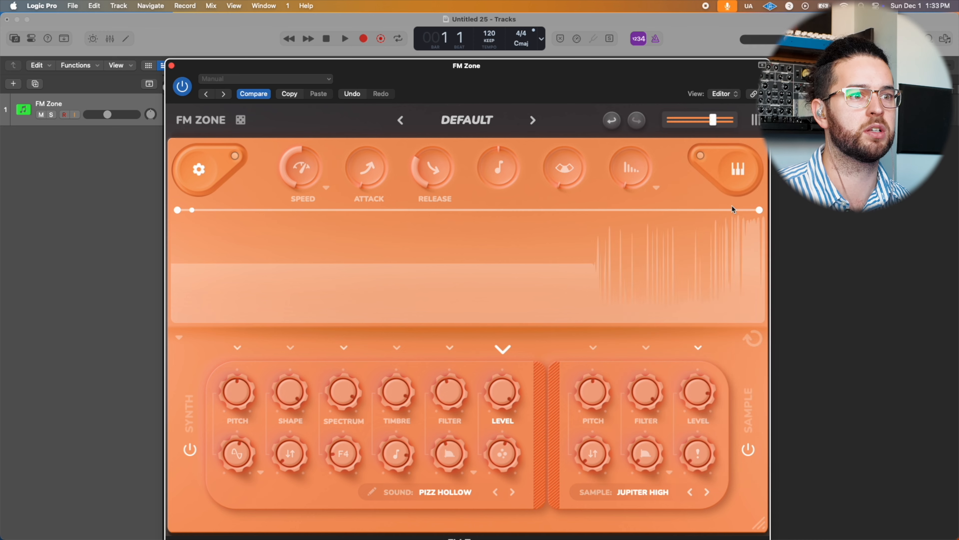
click(708, 492)
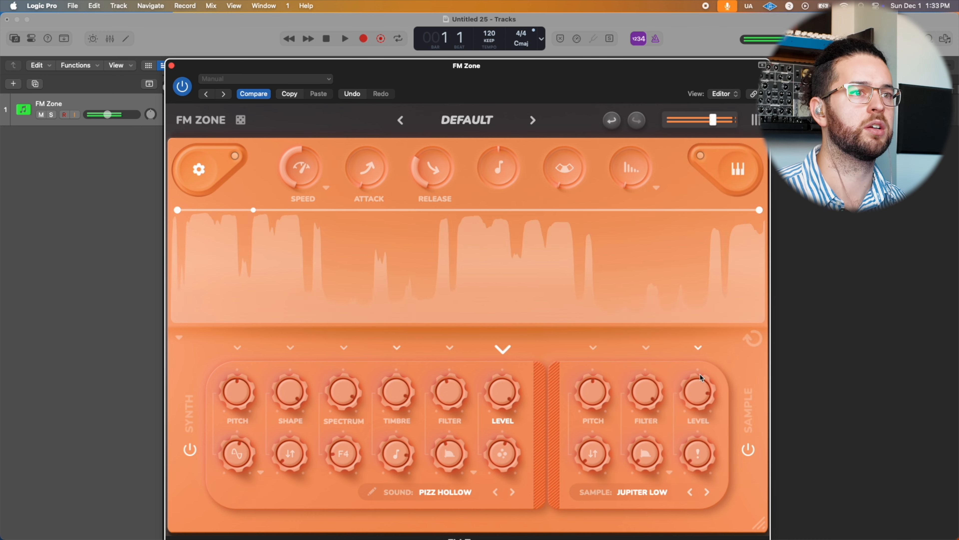
Step: Browse the sample categories and load House Kick from Booms into the sample layer
click(642, 491)
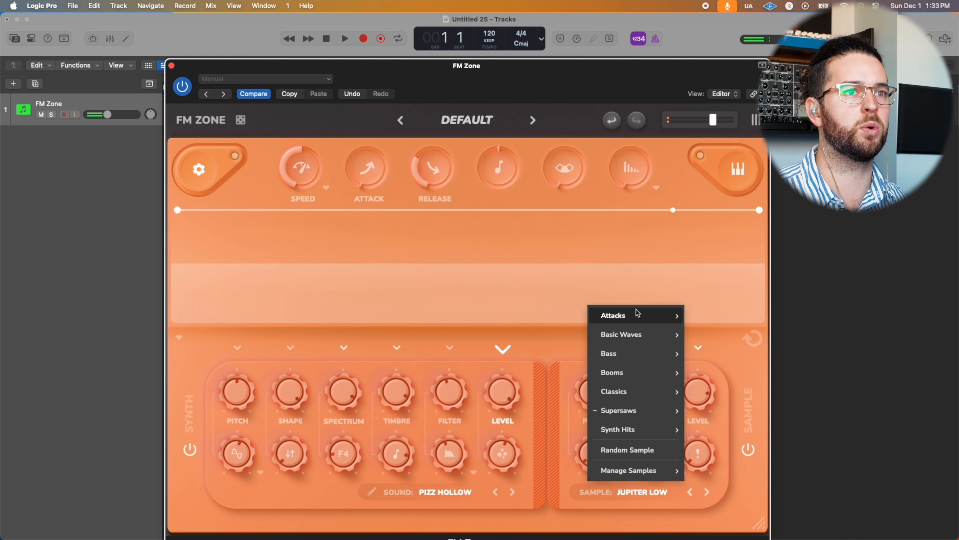
mouse_move(638, 314)
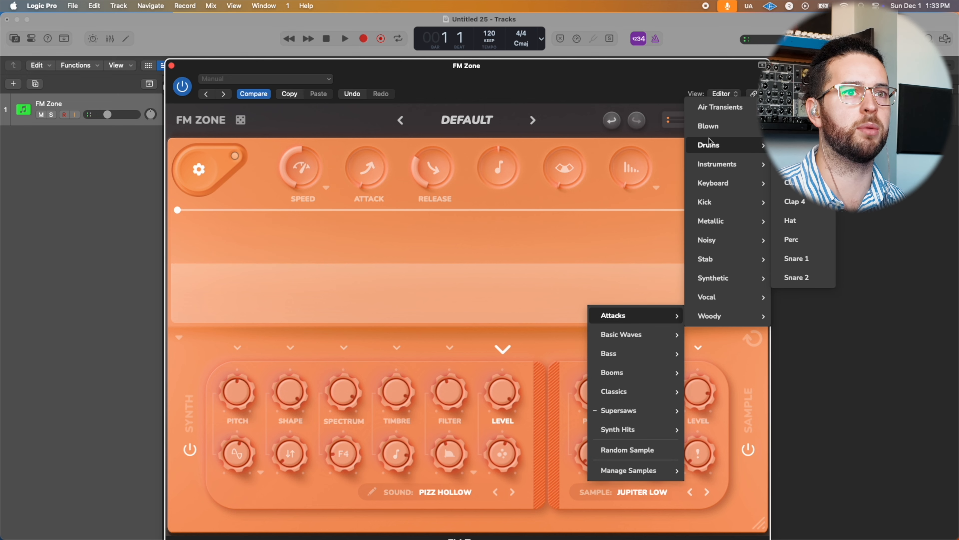
mouse_move(632, 382)
click(717, 390)
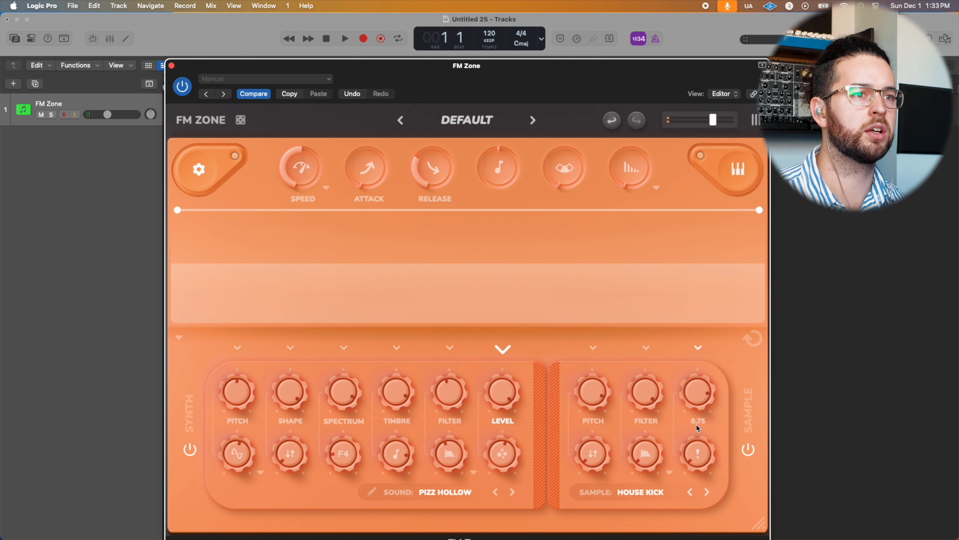
Step: Set the sample layer's pitch to 14.65, and switch the sample to 808 Attack 5 with its level adjusted
mouse_move(589, 395)
mouse_down()
mouse_move(606, 367)
mouse_move(593, 409)
mouse_up()
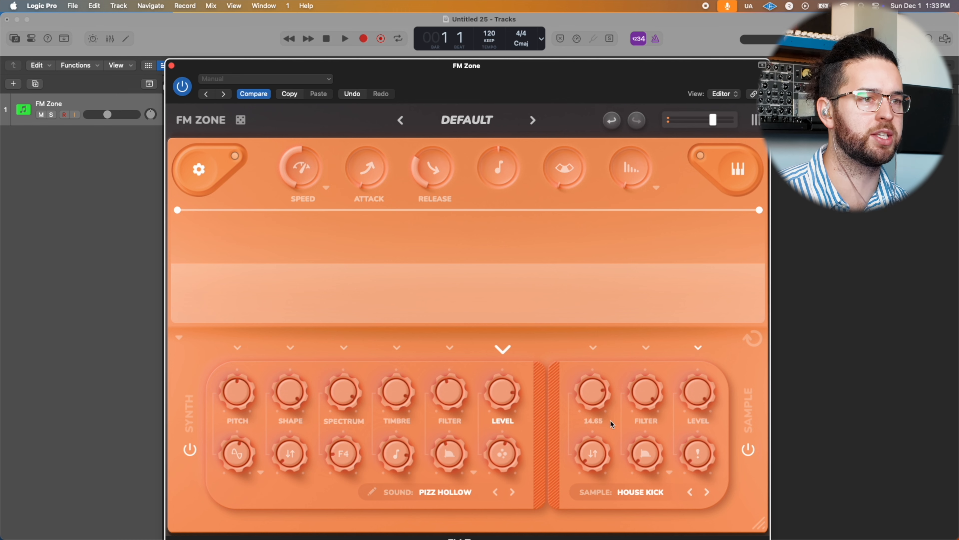
drag(602, 438, 590, 502)
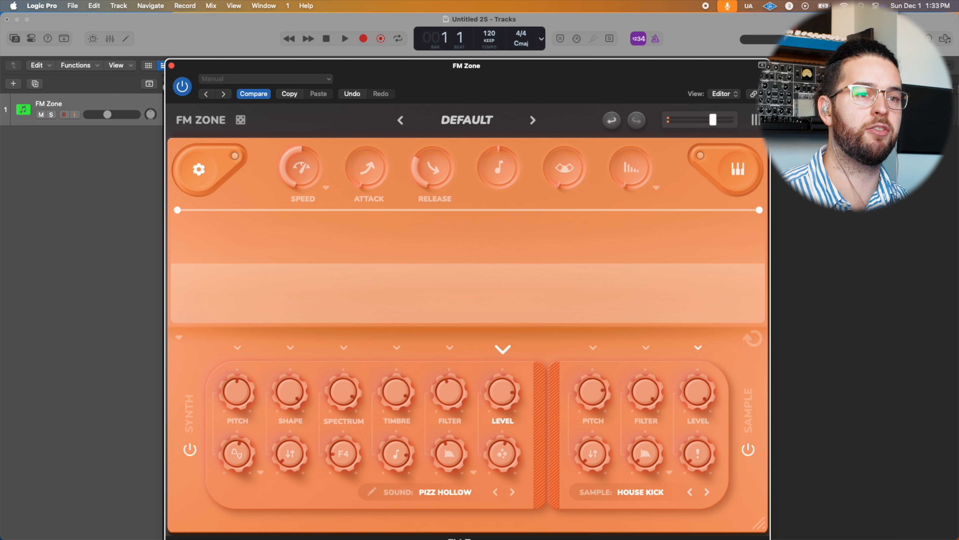
click(693, 454)
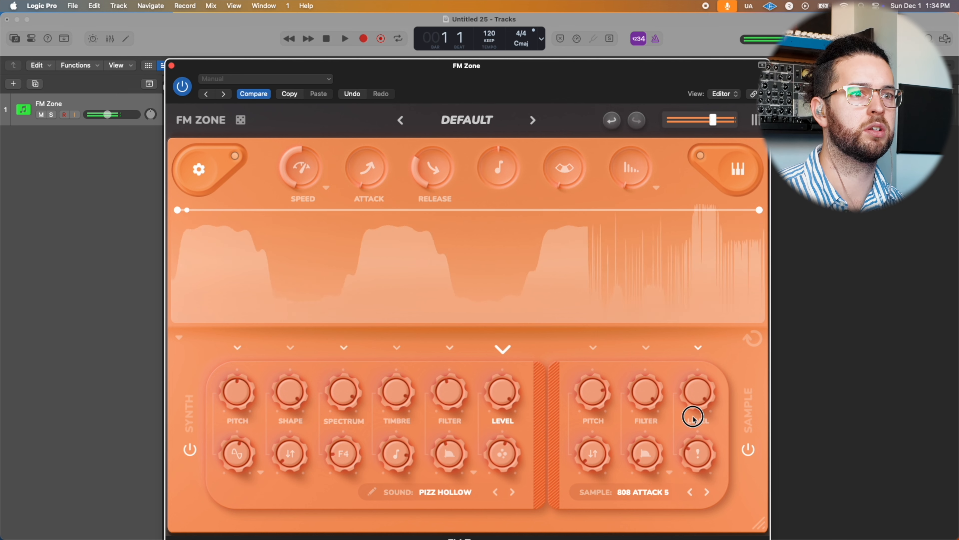
drag(705, 405, 703, 441)
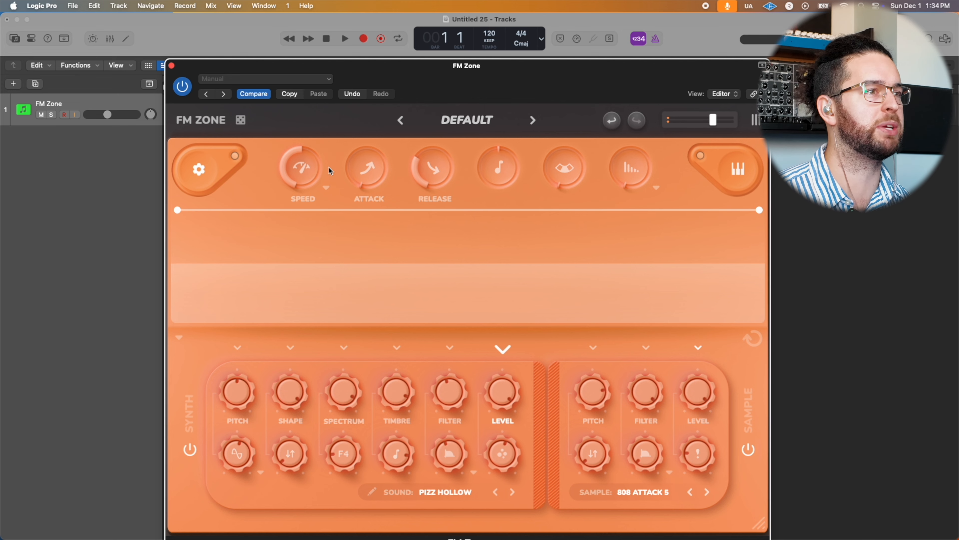
Step: Review the synth's pitch, spectrum, timbre, filter and level envelopes, returning to the spectrum envelope
click(234, 347)
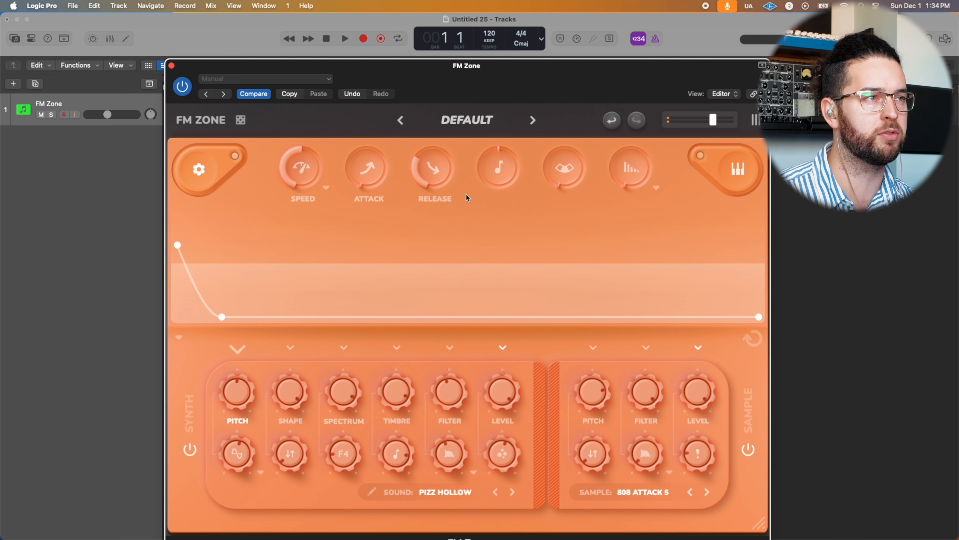
click(340, 347)
click(412, 346)
click(450, 347)
click(503, 347)
click(344, 348)
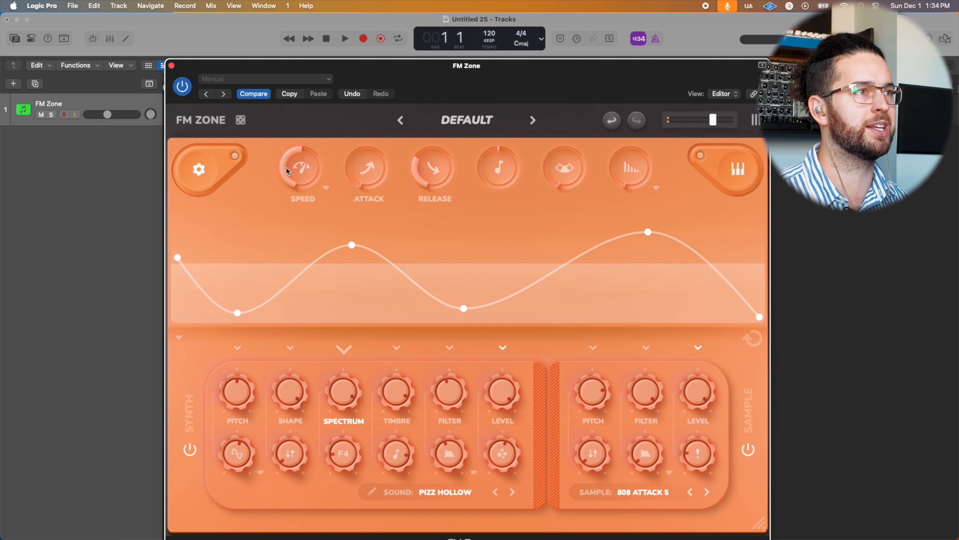
Step: Sweep the envelope speed between its maximum and minimum, leaving it at about the minimum
drag(294, 164, 342, 82)
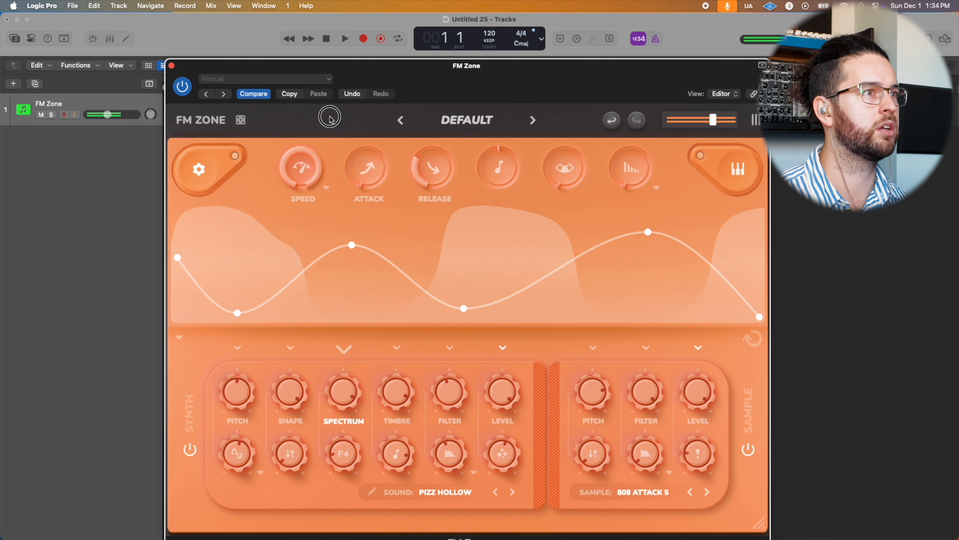
drag(324, 151, 305, 244)
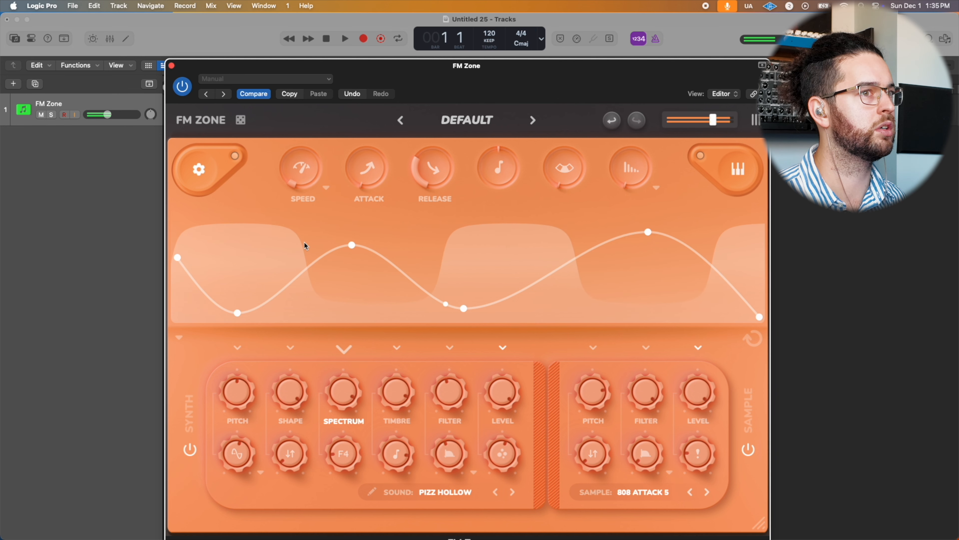
drag(305, 242, 312, 132)
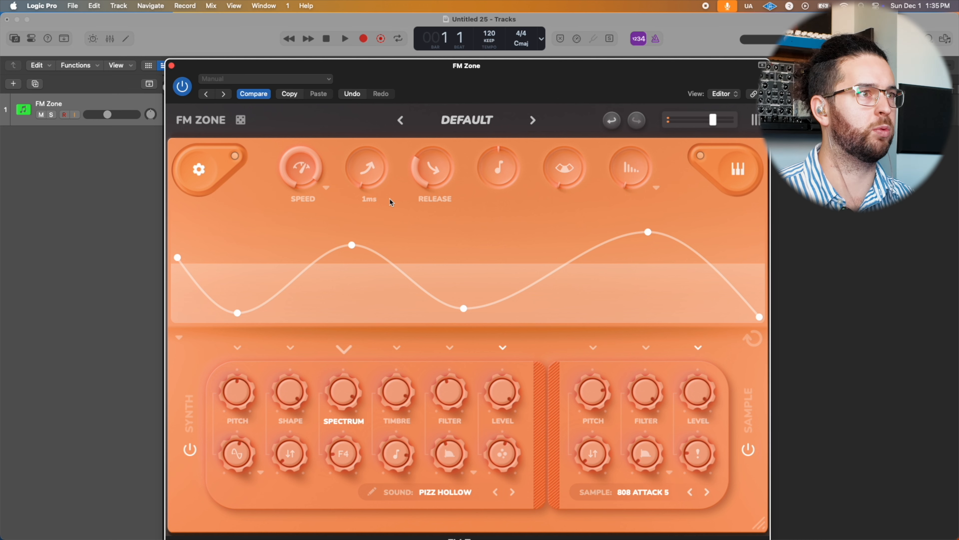
drag(280, 167, 307, 170)
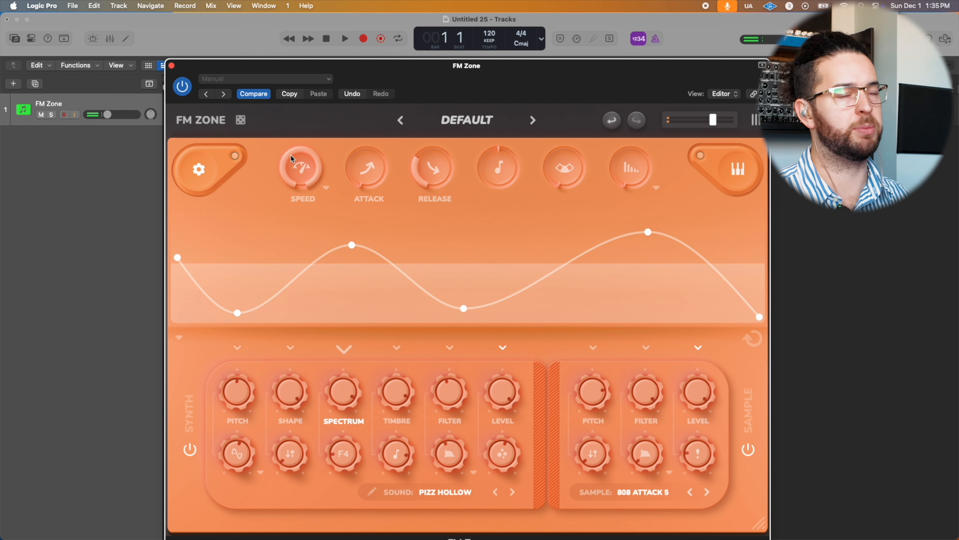
drag(312, 161, 274, 275)
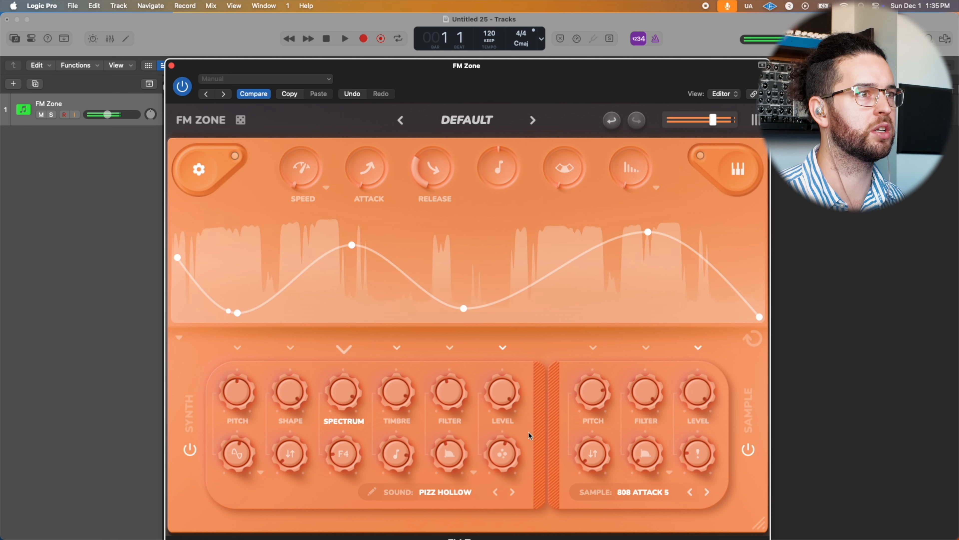
Step: Turn up the control beneath the synth's filter slightly and open the Pizz Hollow sound for editing
mouse_move(455, 449)
mouse_down()
mouse_move(459, 407)
mouse_move(452, 443)
mouse_up()
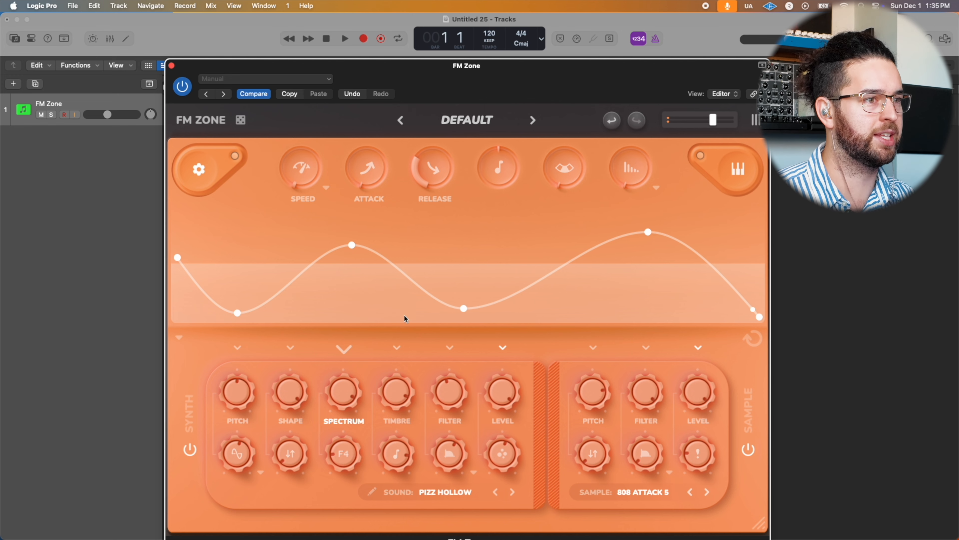
click(373, 491)
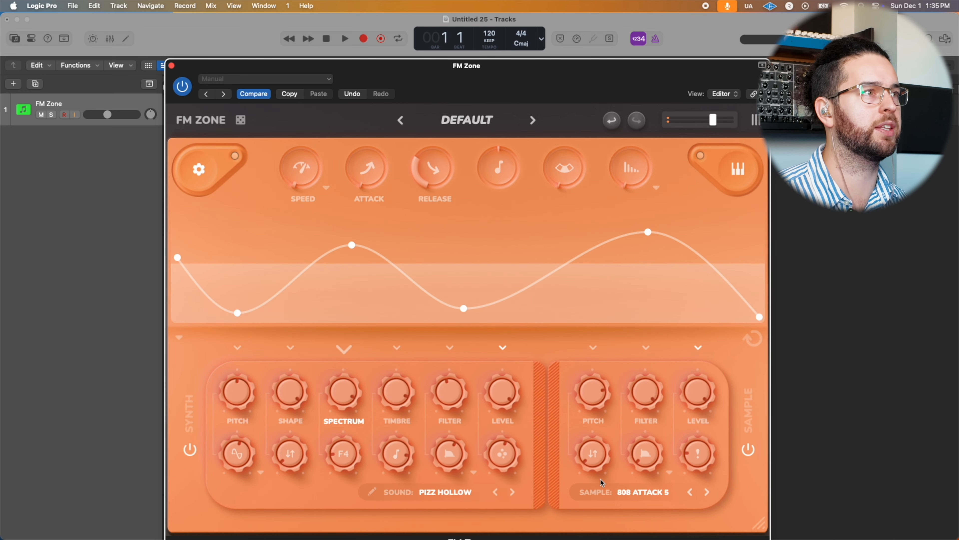
Step: Open the synth's global settings, try the glide control, enable legato and set the polyphony to 1
click(199, 174)
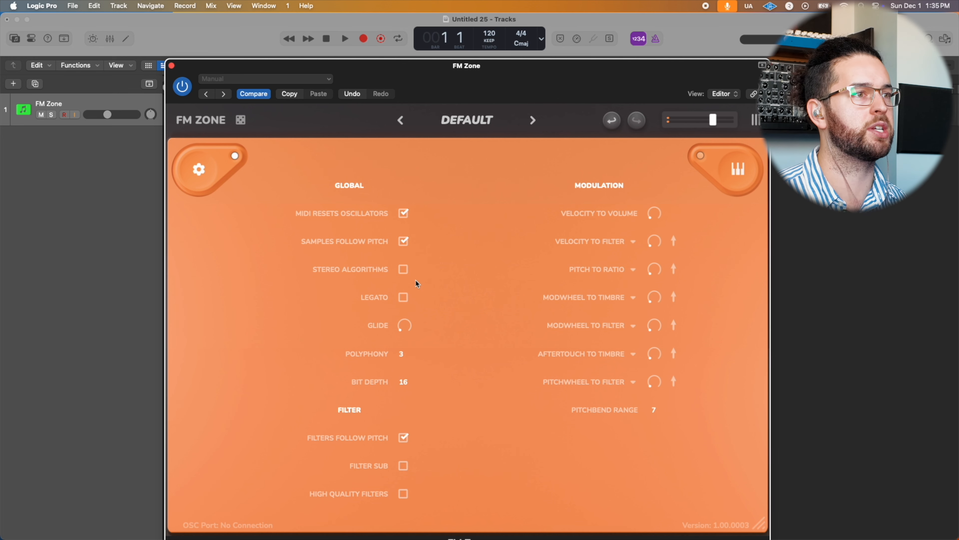
mouse_move(404, 324)
mouse_down()
mouse_move(422, 294)
mouse_move(413, 327)
mouse_up()
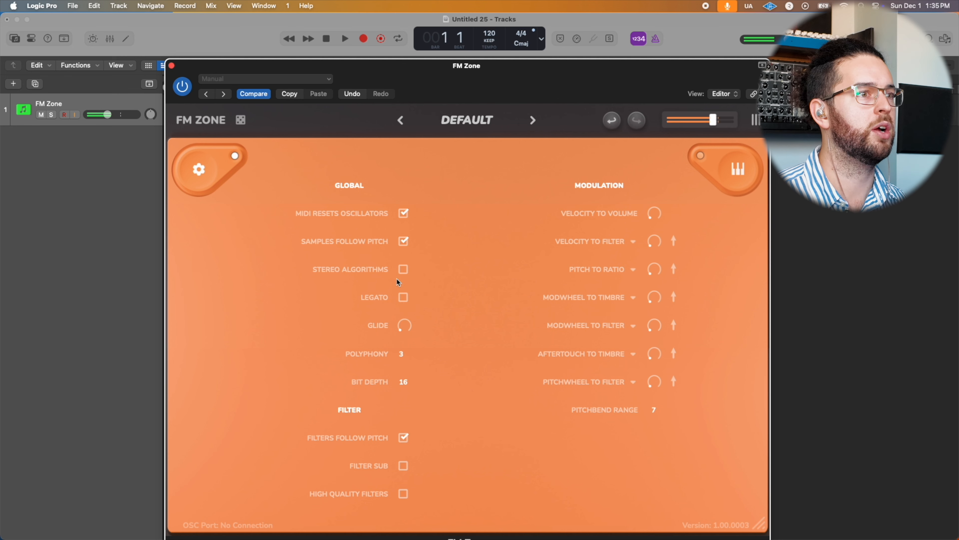
click(403, 297)
click(401, 354)
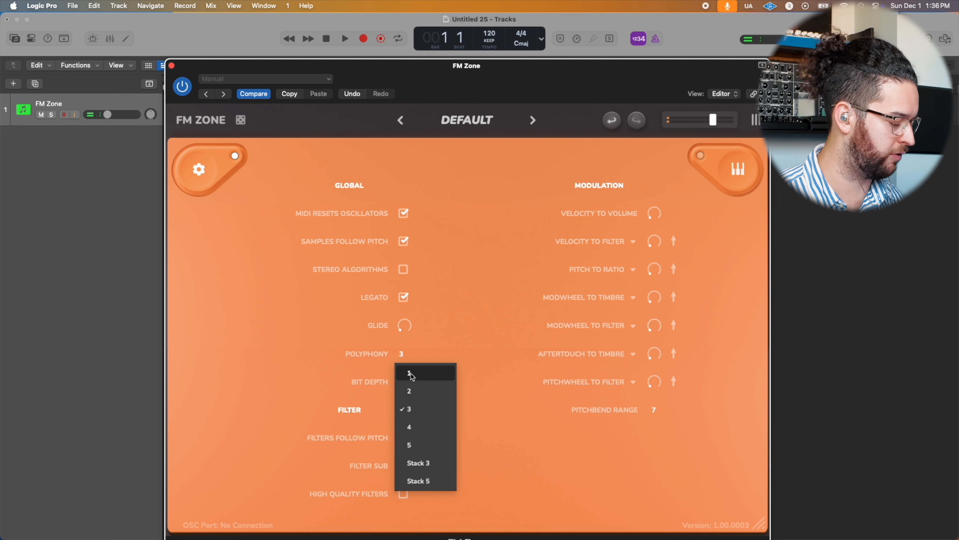
click(438, 371)
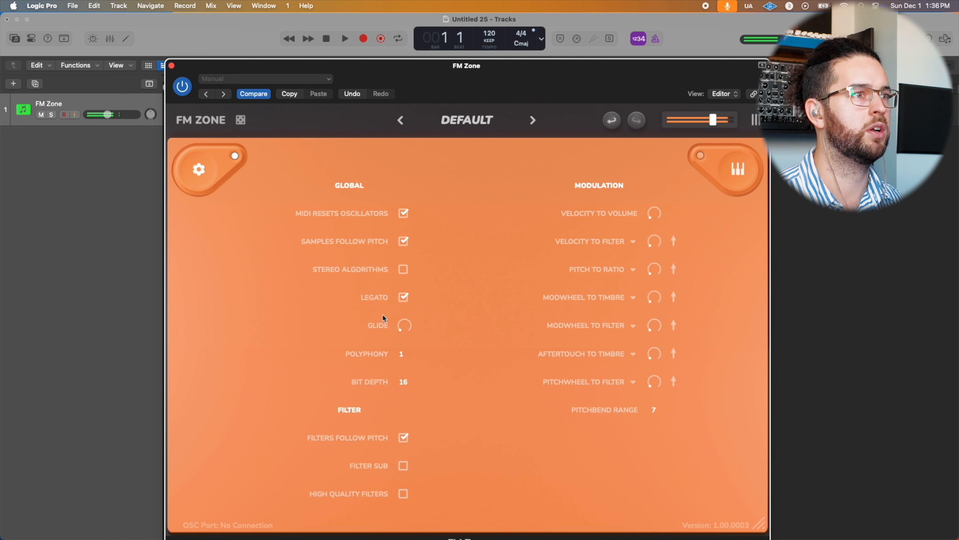
Step: Return to the synth's main controls and turn down the control beneath the synth layer's filter
click(202, 169)
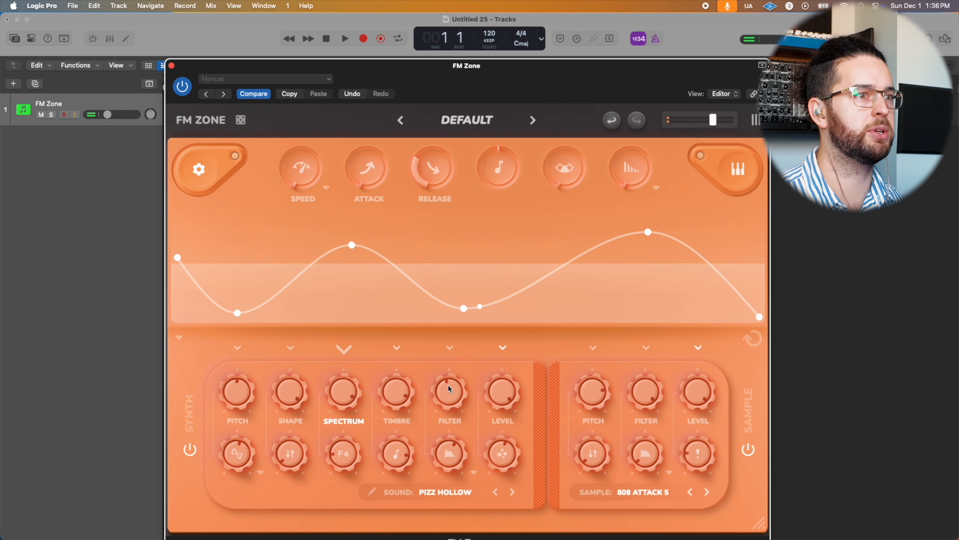
drag(457, 451, 440, 494)
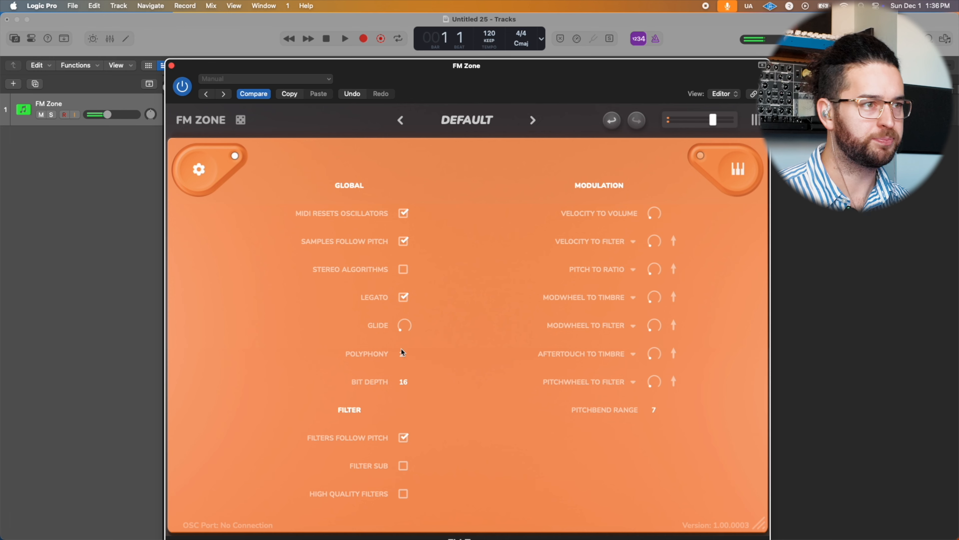
Step: Compare global bit depths of 64, 2 and 12, leave it at 4, and enable high quality filters
click(405, 385)
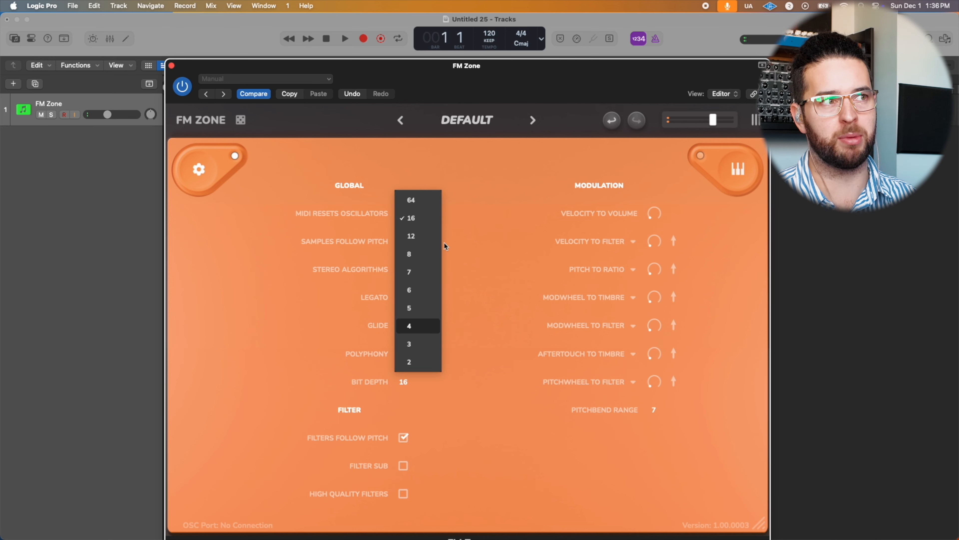
click(417, 204)
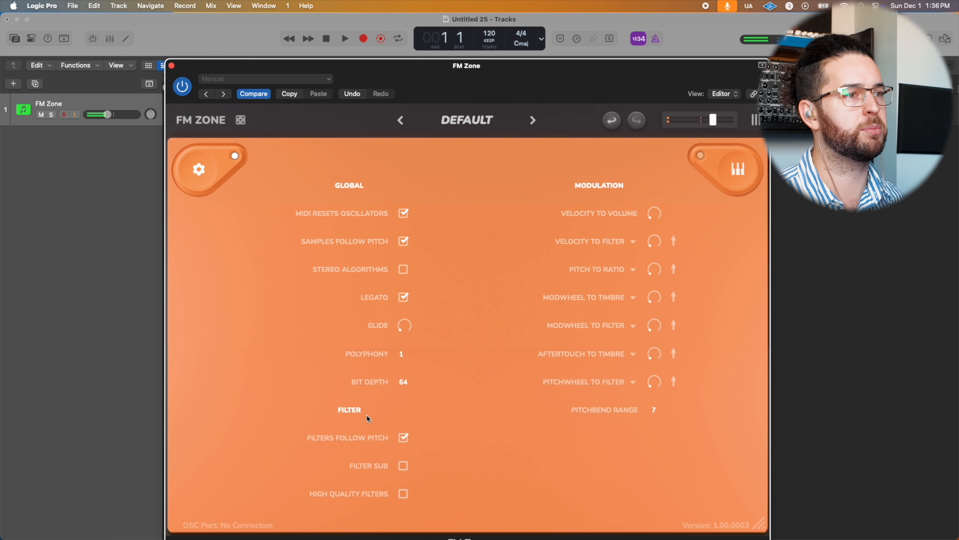
click(406, 382)
click(416, 363)
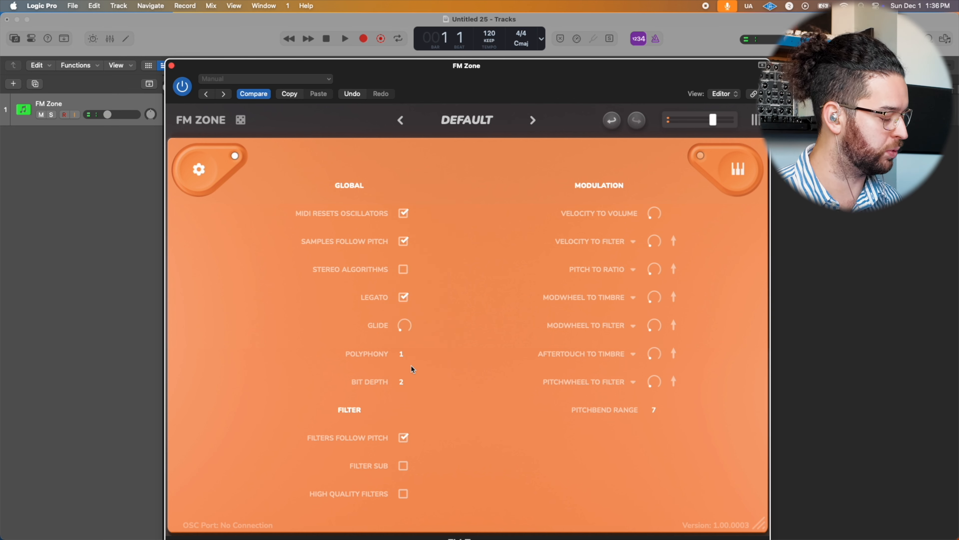
click(401, 384)
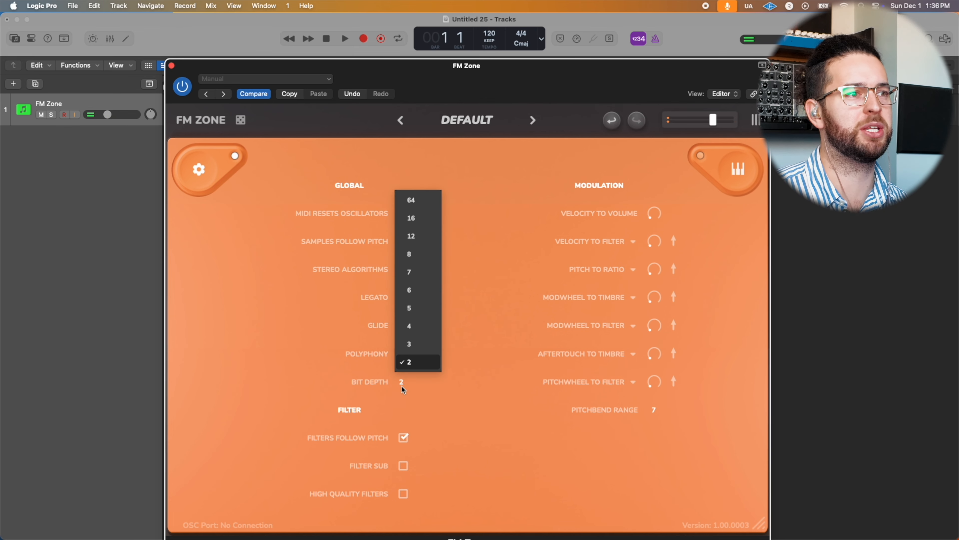
click(414, 239)
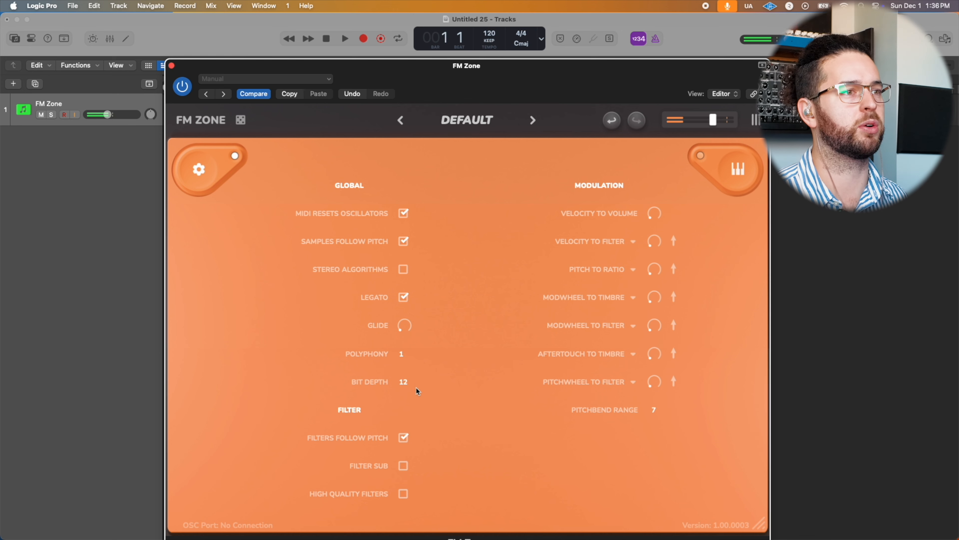
click(405, 382)
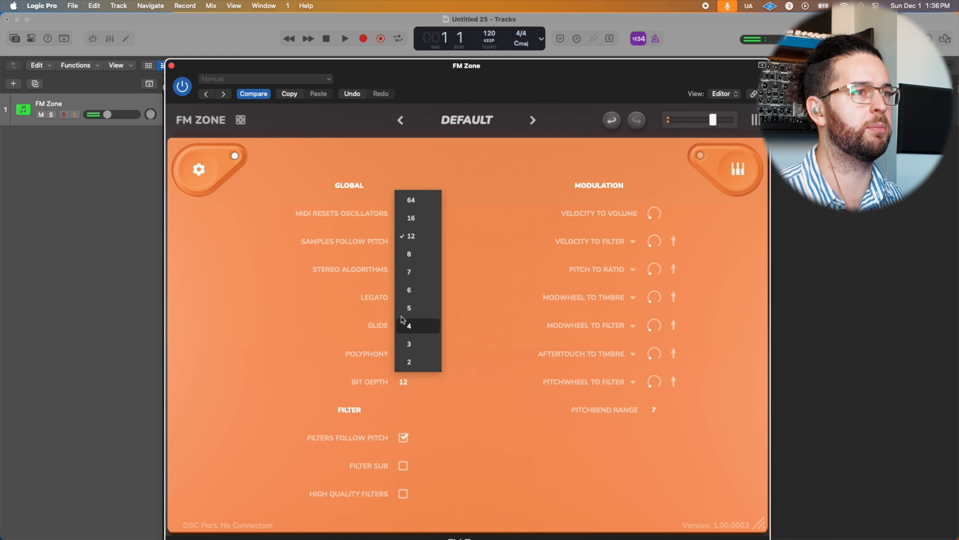
click(417, 327)
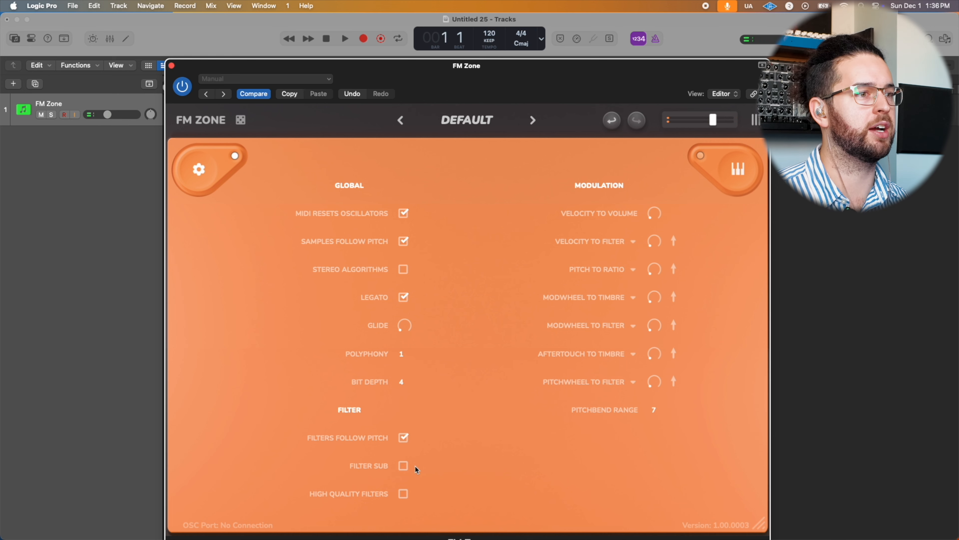
click(403, 494)
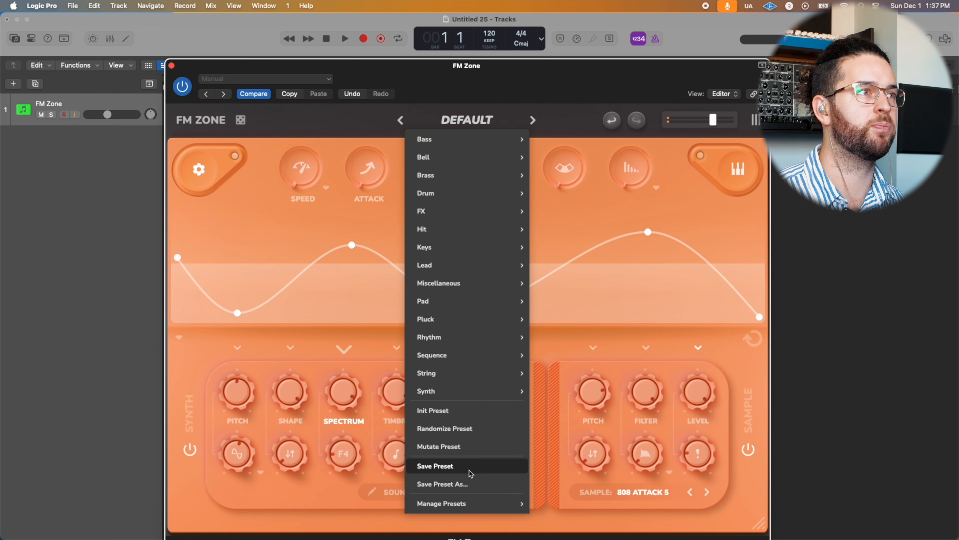
Step: Save the current synth settings as a new preset named Miles 808
click(435, 484)
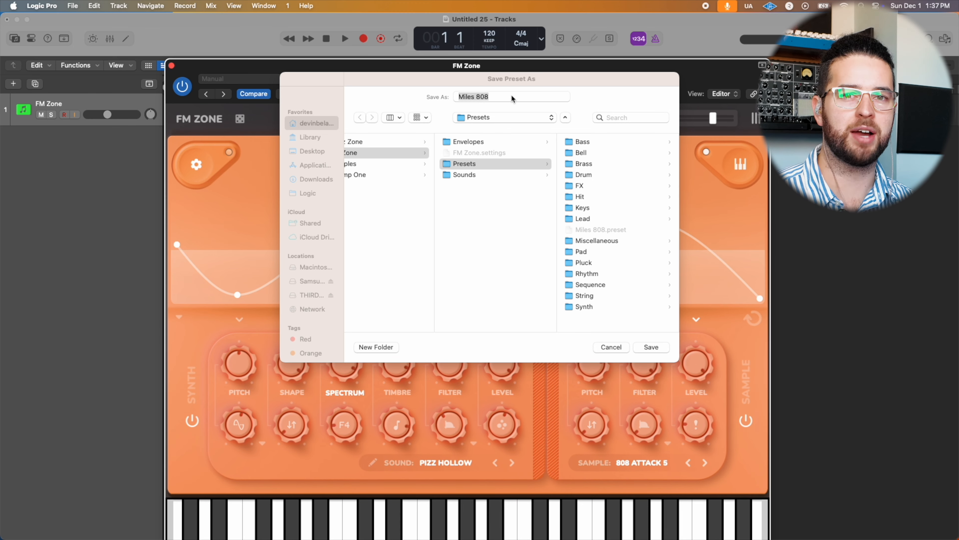
key(Return)
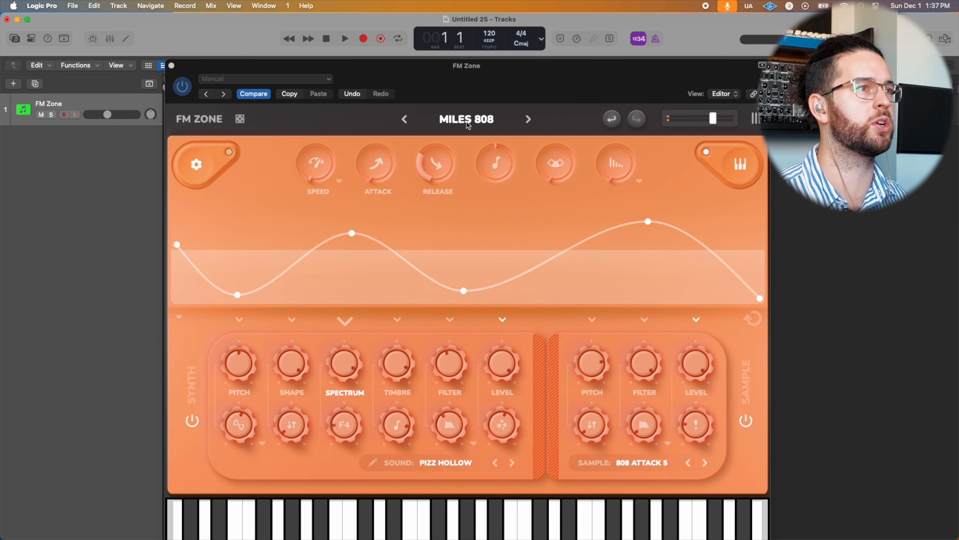
Step: Mutate the Miles 808 preset four times in succession to generate variations
click(468, 123)
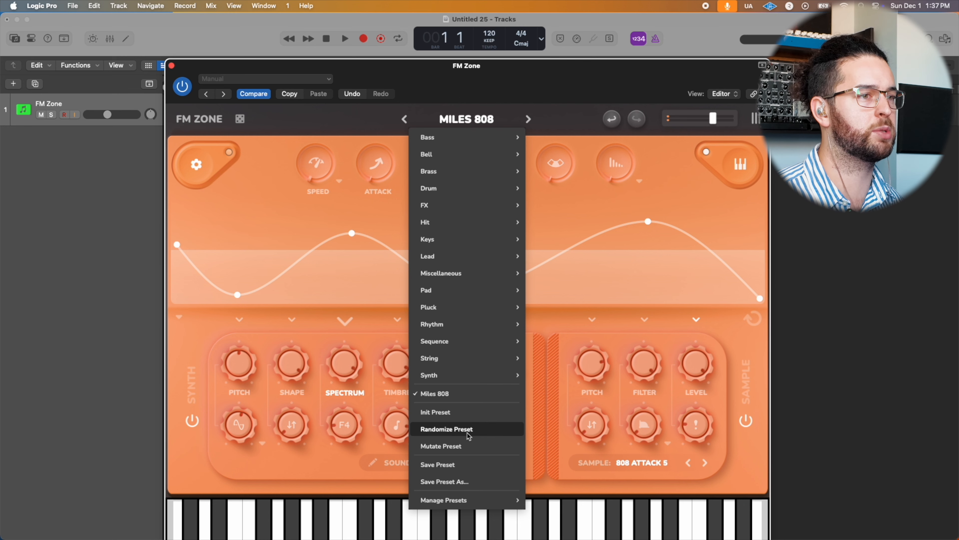
click(441, 446)
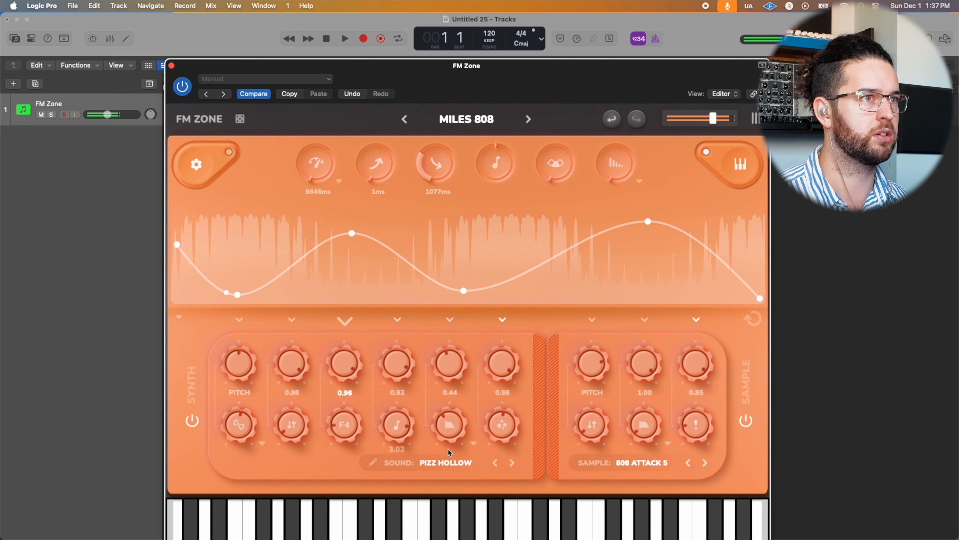
click(467, 119)
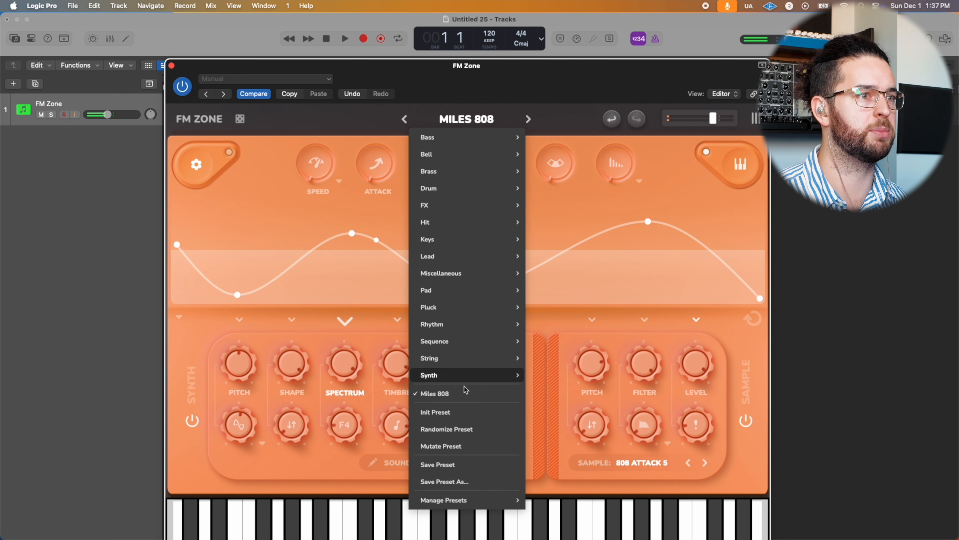
click(460, 445)
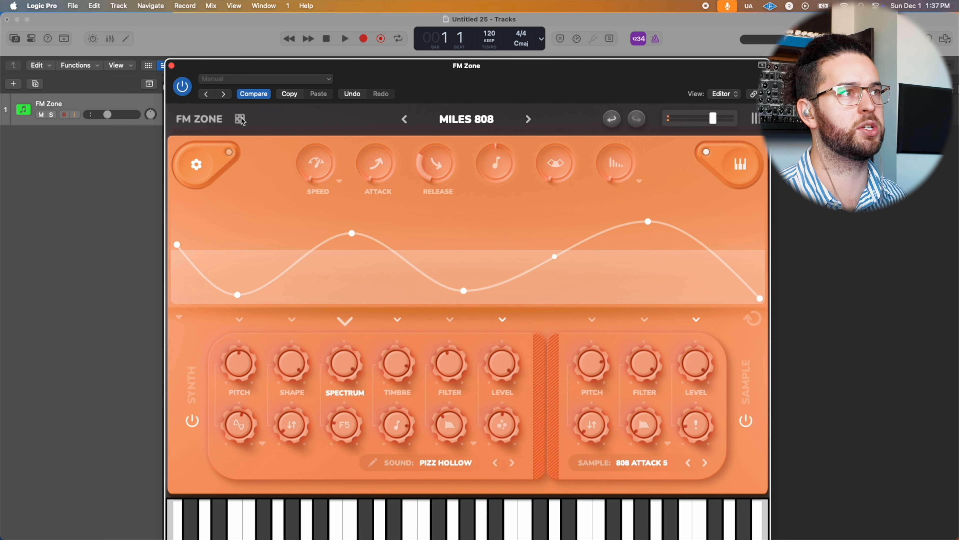
click(467, 118)
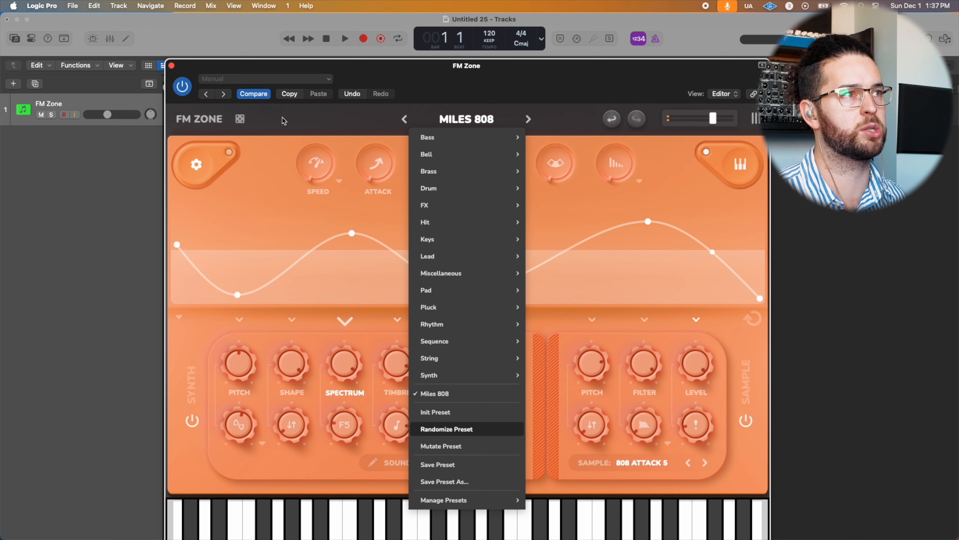
click(283, 135)
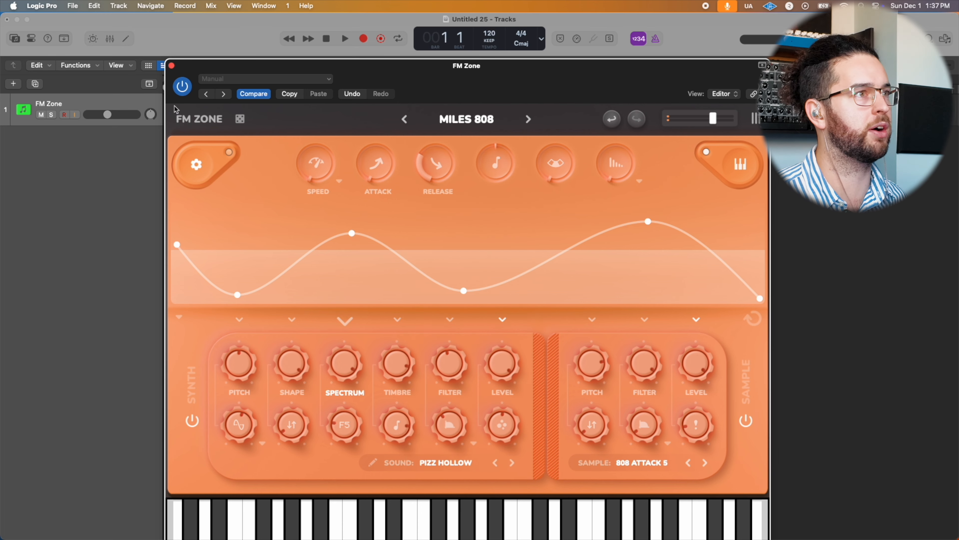
click(240, 121)
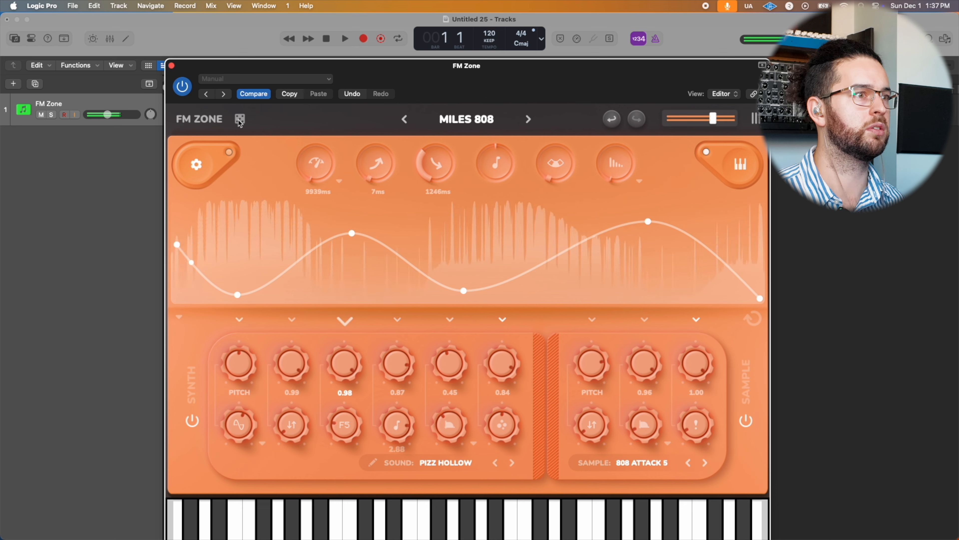
click(241, 121)
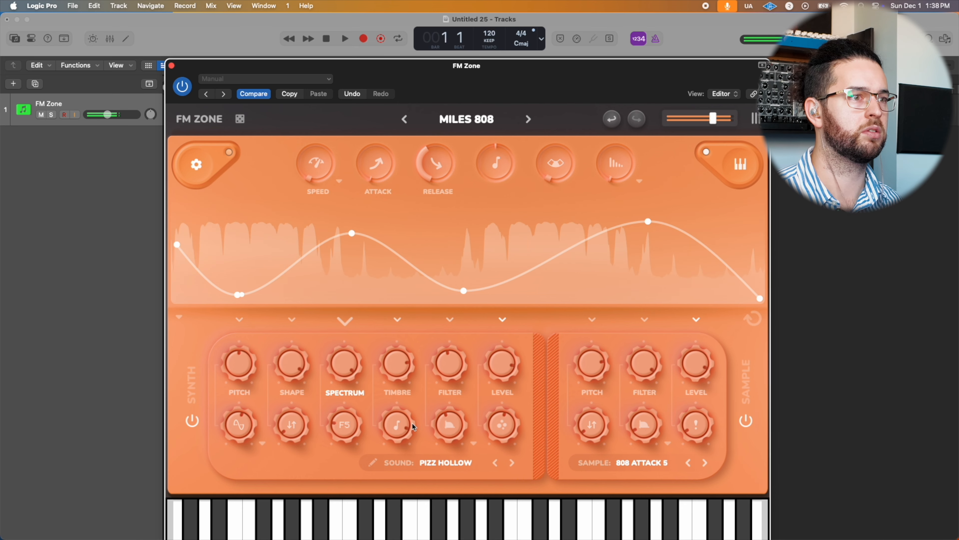
Step: Lower the synth layer's filter and the control beneath it, and raise the envelope speed
drag(449, 424, 439, 449)
drag(443, 367, 440, 387)
drag(323, 160, 321, 122)
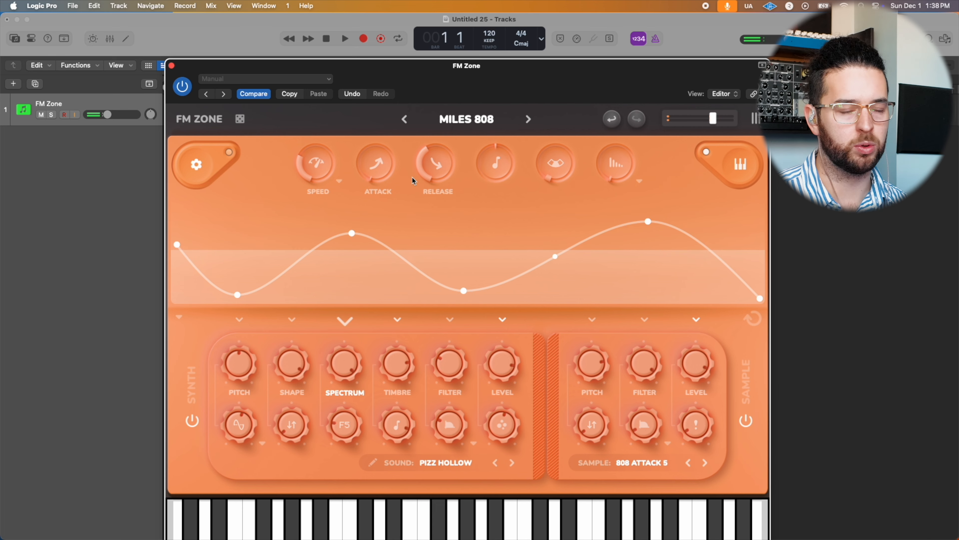
Step: Reset the synth to the initial default preset
click(467, 119)
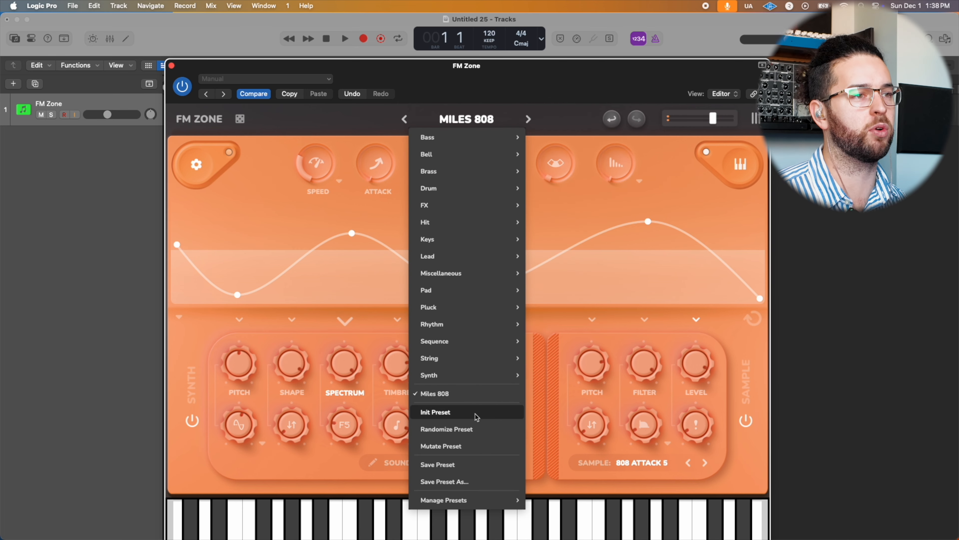
click(462, 415)
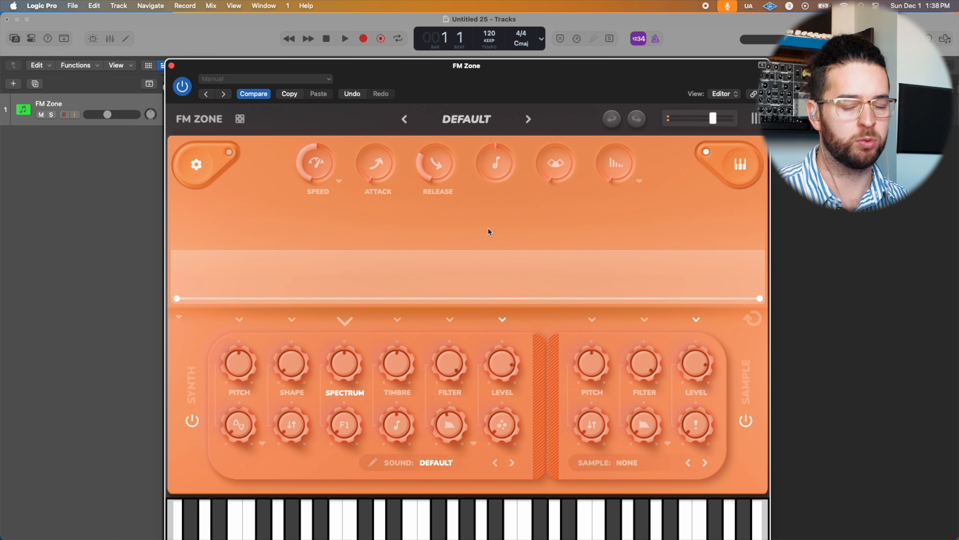
Step: Load the Synth Strings sound and step back through the string sounds to Soft Brasstring
click(444, 466)
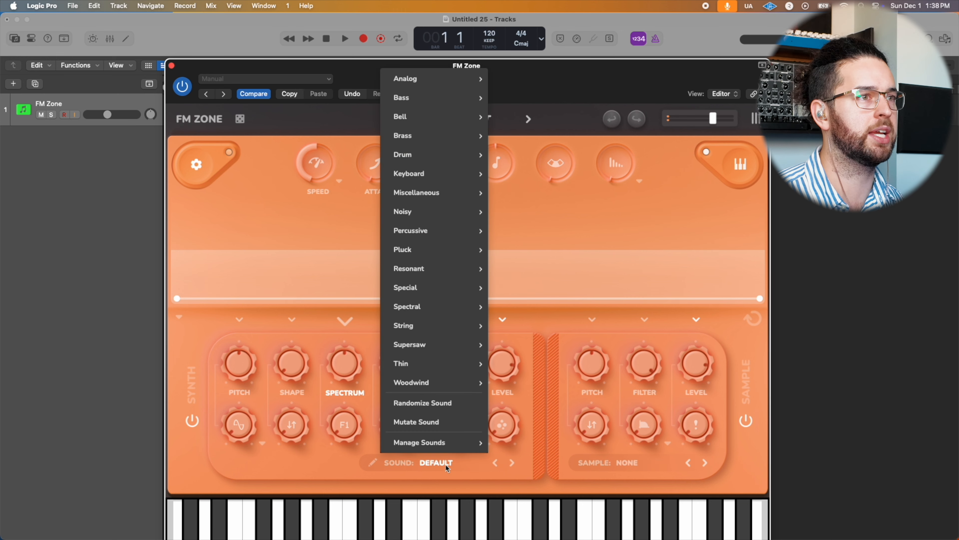
mouse_move(411, 329)
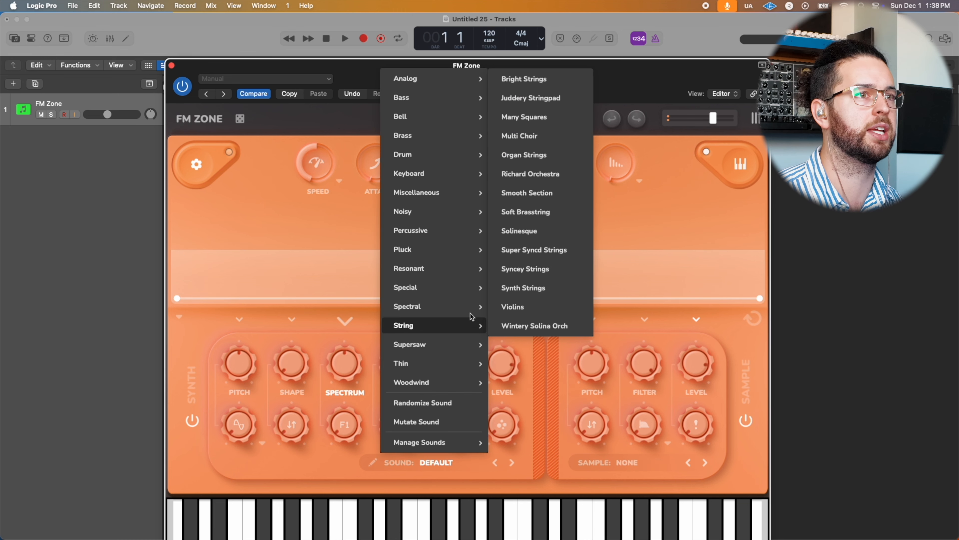
click(540, 289)
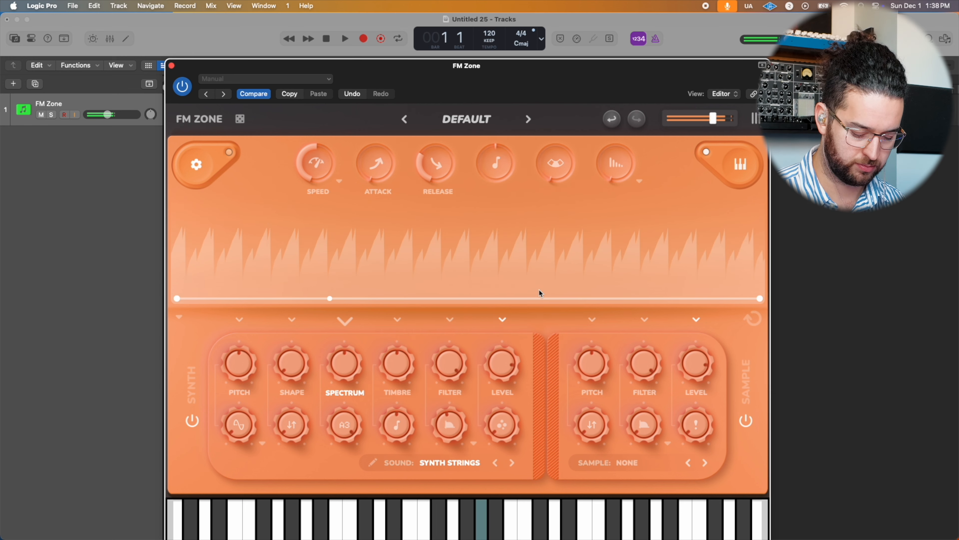
click(496, 463)
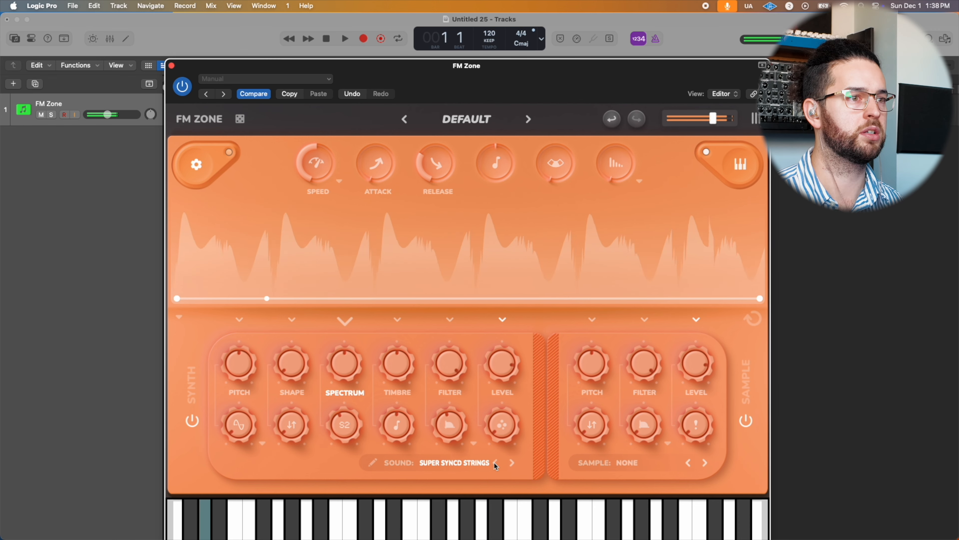
click(495, 463)
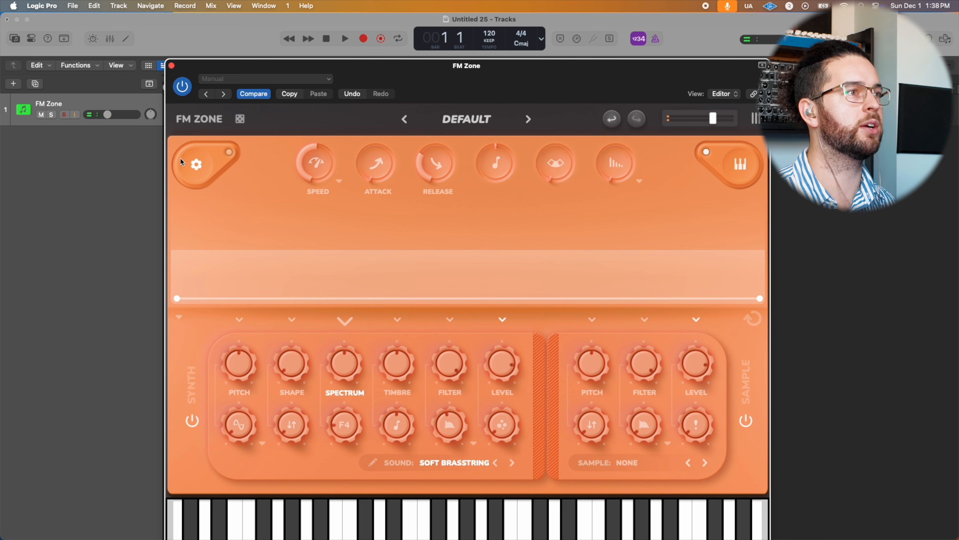
Step: Enable high quality filters in the global settings and set the polyphony to 5
click(212, 184)
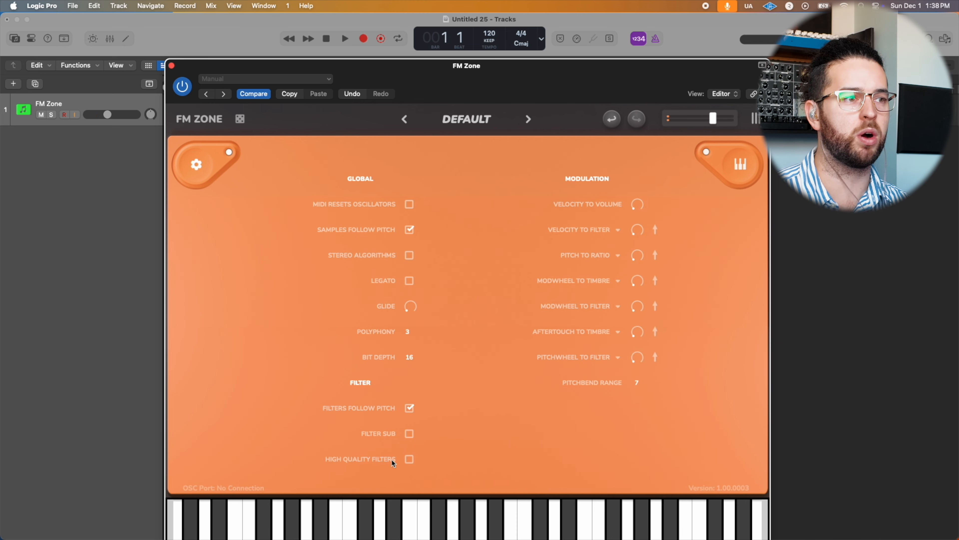
click(410, 458)
click(405, 332)
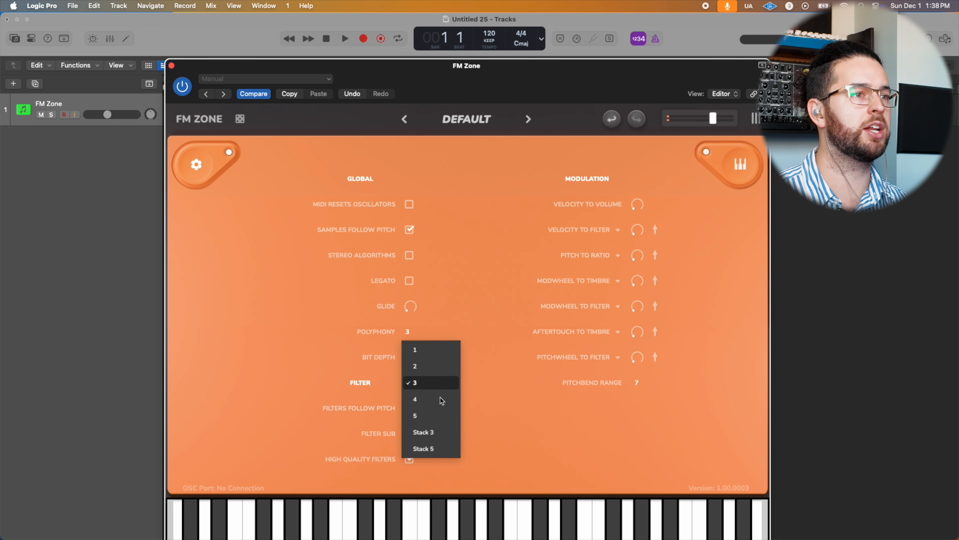
click(426, 416)
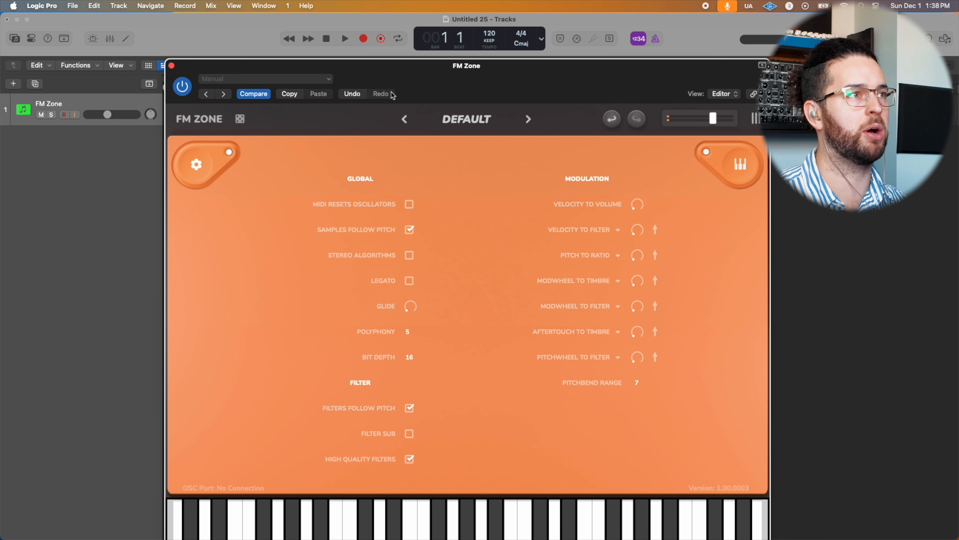
Step: Leave the global settings, slightly raise the synth control beneath Shape, and lengthen the overall attack and release
click(200, 165)
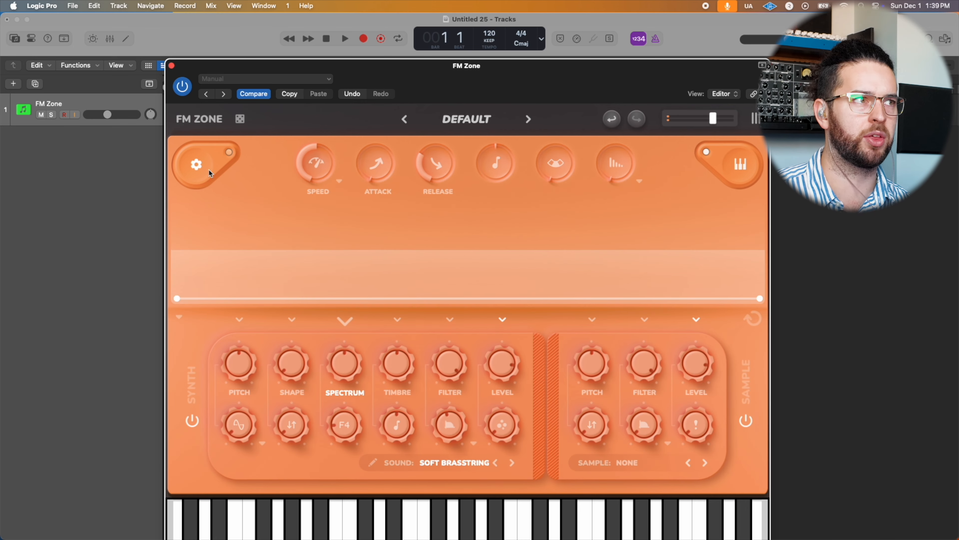
click(200, 165)
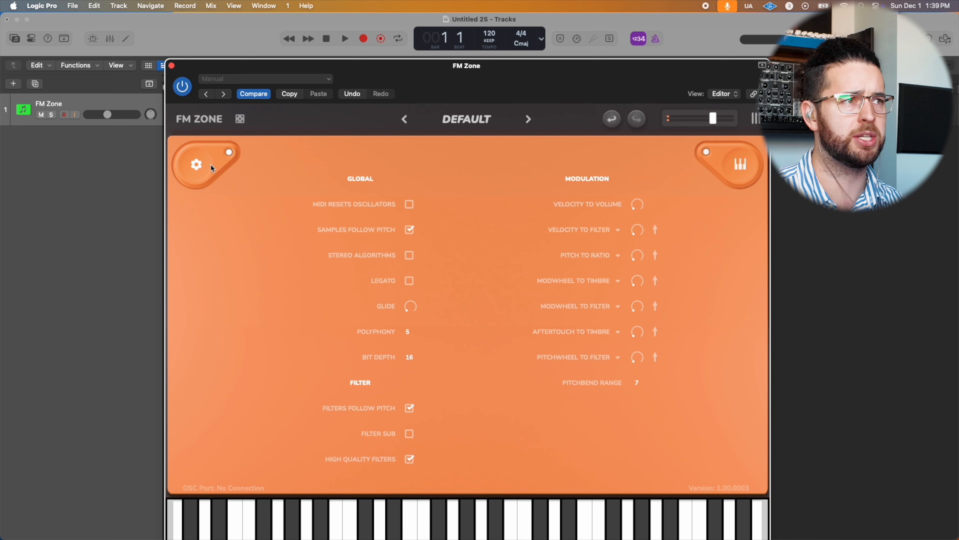
click(195, 176)
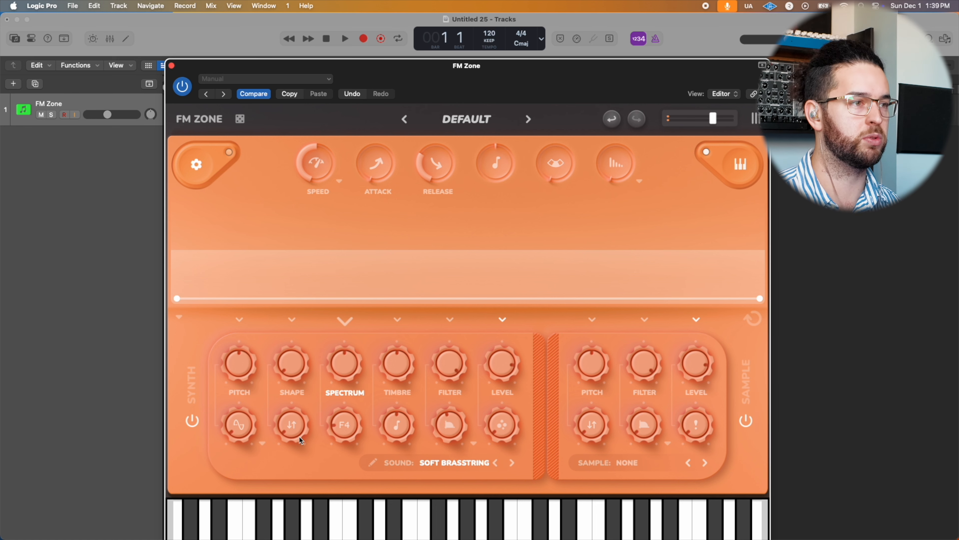
drag(290, 429, 291, 399)
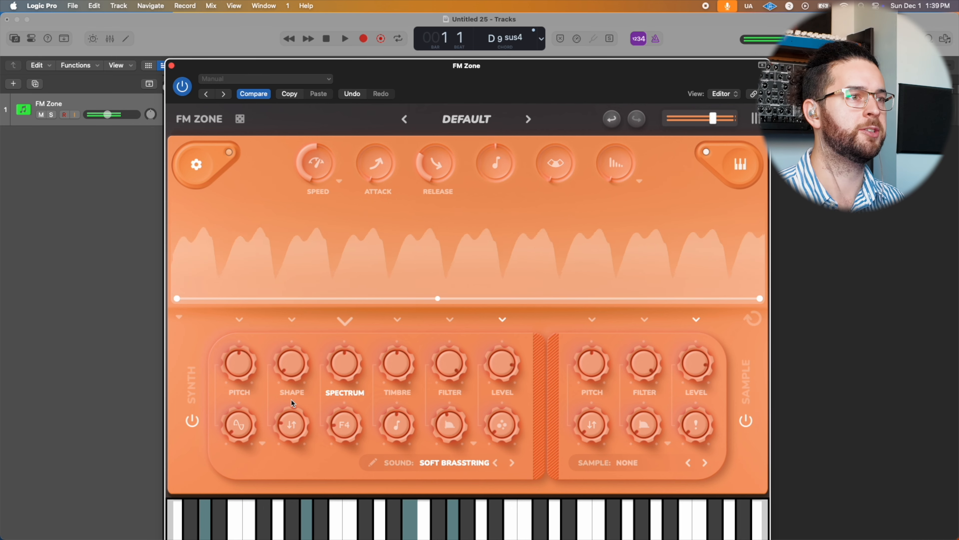
drag(381, 165, 385, 110)
drag(433, 156, 440, 128)
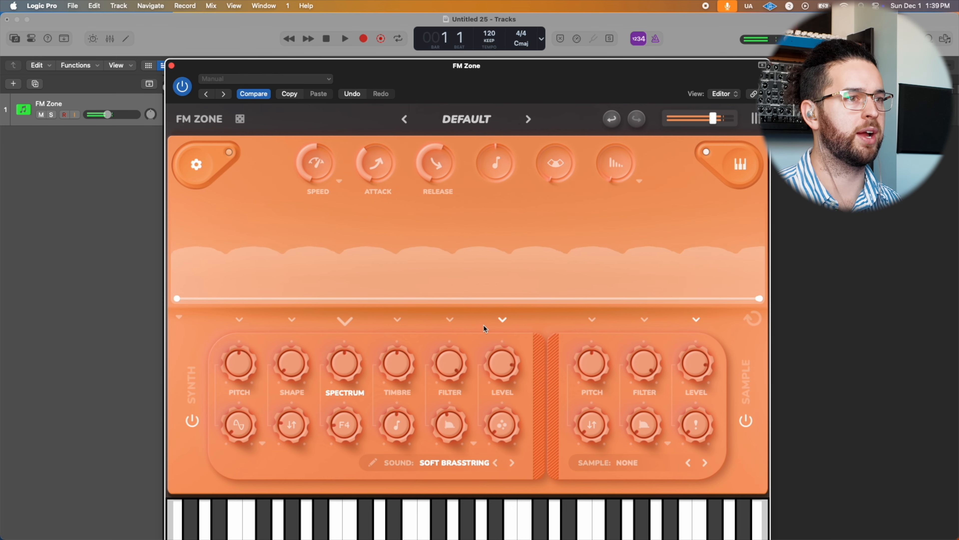
Step: Shape the synth's filter envelope into an arch peaking near its middle and lower the synth filter
click(474, 443)
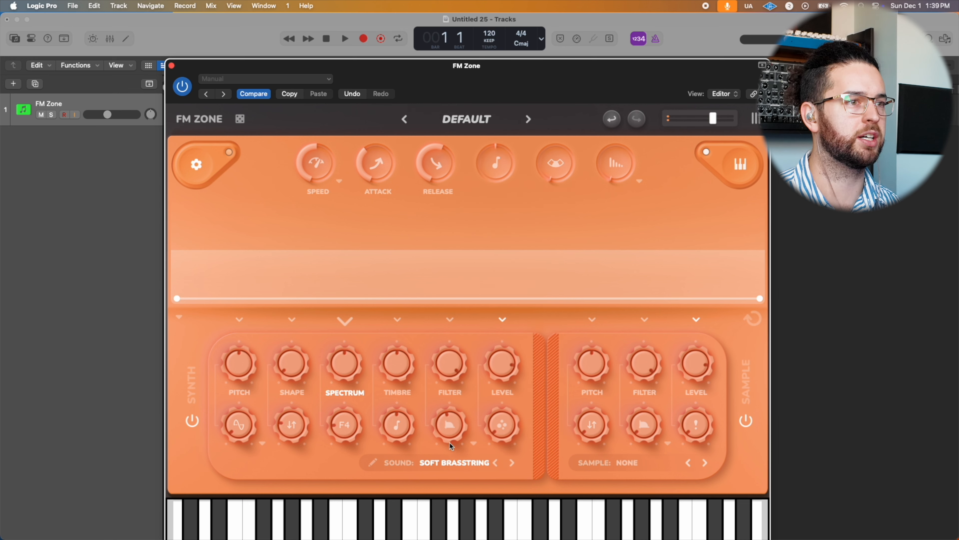
drag(450, 364, 461, 347)
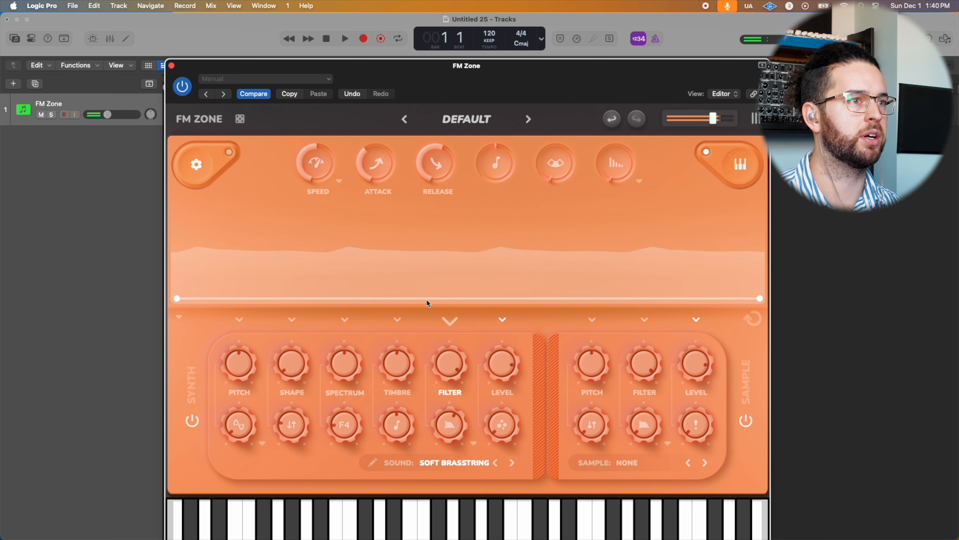
drag(467, 218, 462, 204)
drag(459, 365, 441, 411)
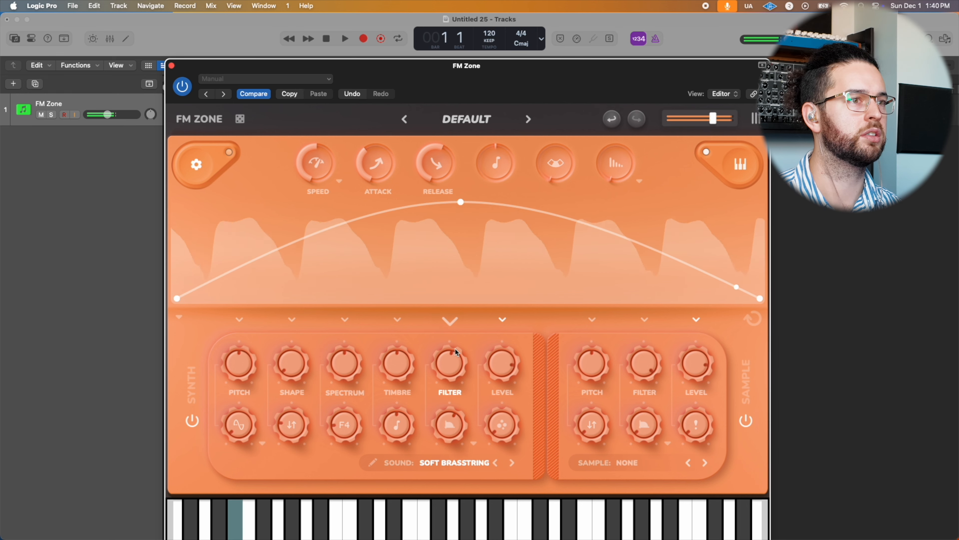
drag(457, 352, 453, 356)
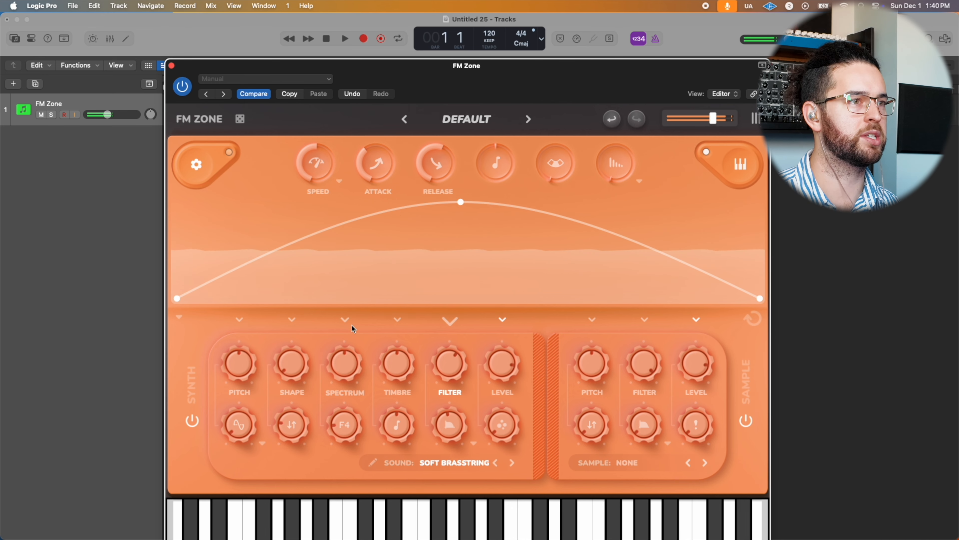
Step: Raise the synth's Timbre and Spectrum slightly and give each a gently rising envelope
drag(393, 359, 409, 320)
mouse_move(339, 361)
mouse_down()
mouse_move(344, 338)
mouse_move(349, 361)
mouse_up()
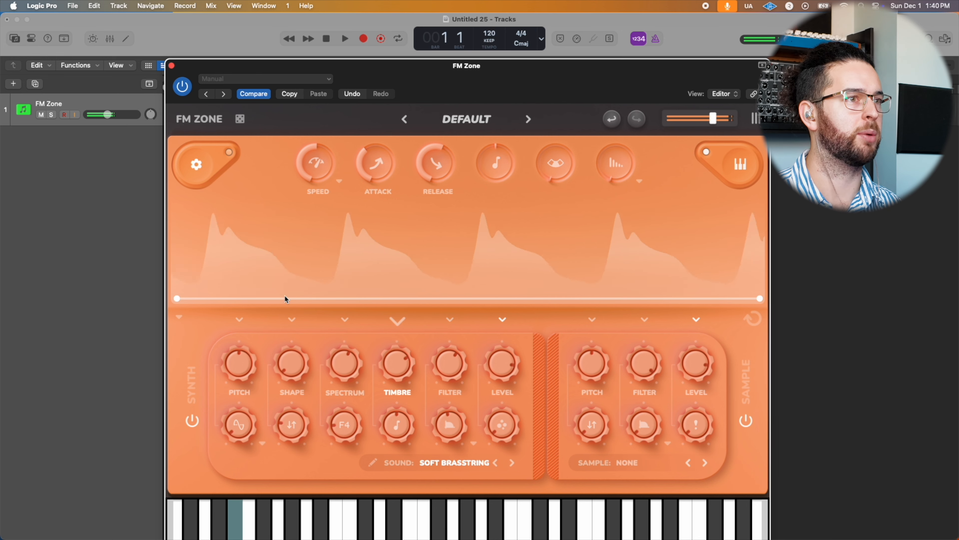
drag(760, 299, 761, 252)
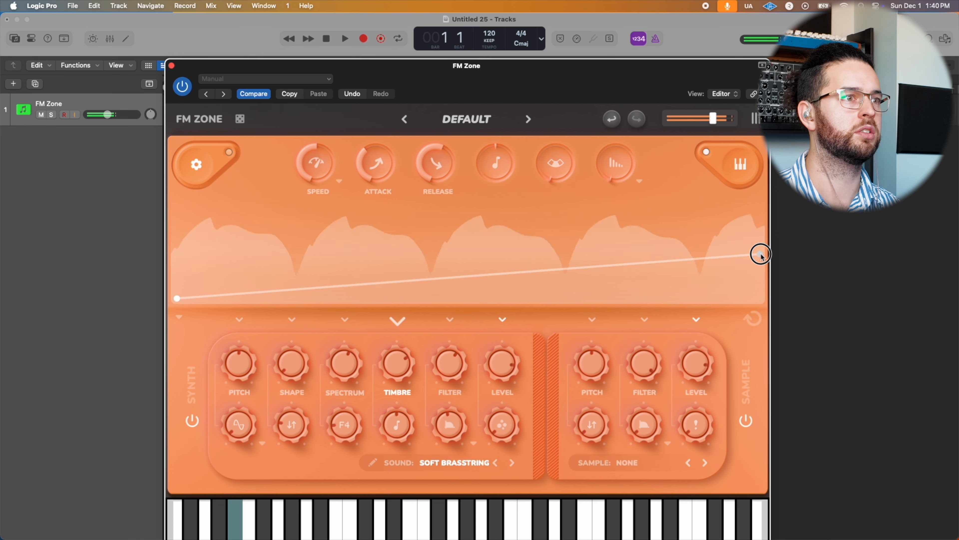
click(346, 320)
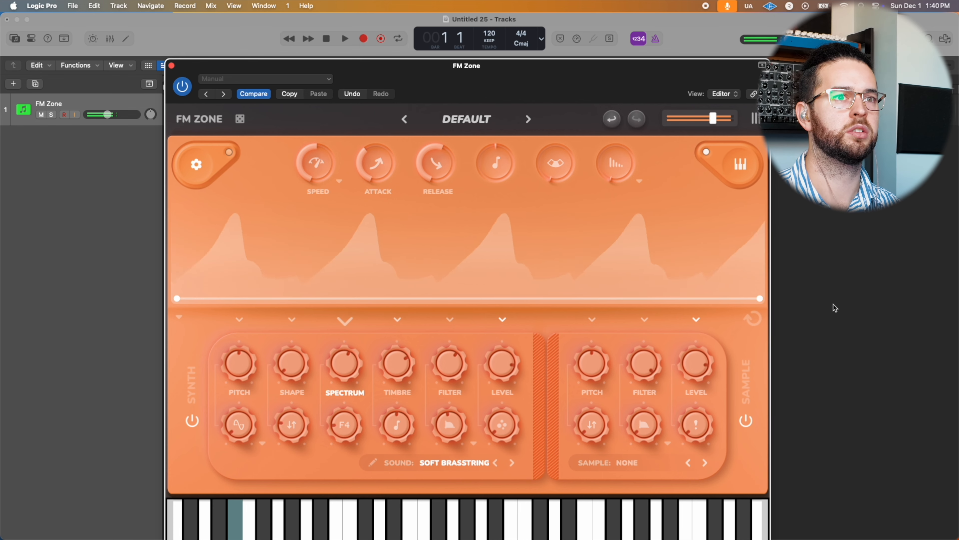
drag(760, 299, 760, 261)
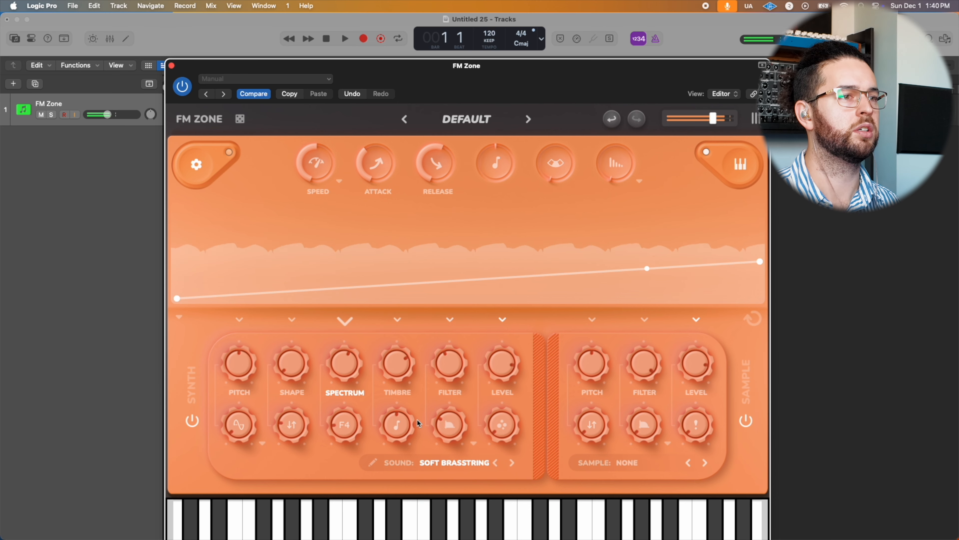
Step: Change the synth filter type to 4 Pole and lower the filter and the control beneath it
click(476, 448)
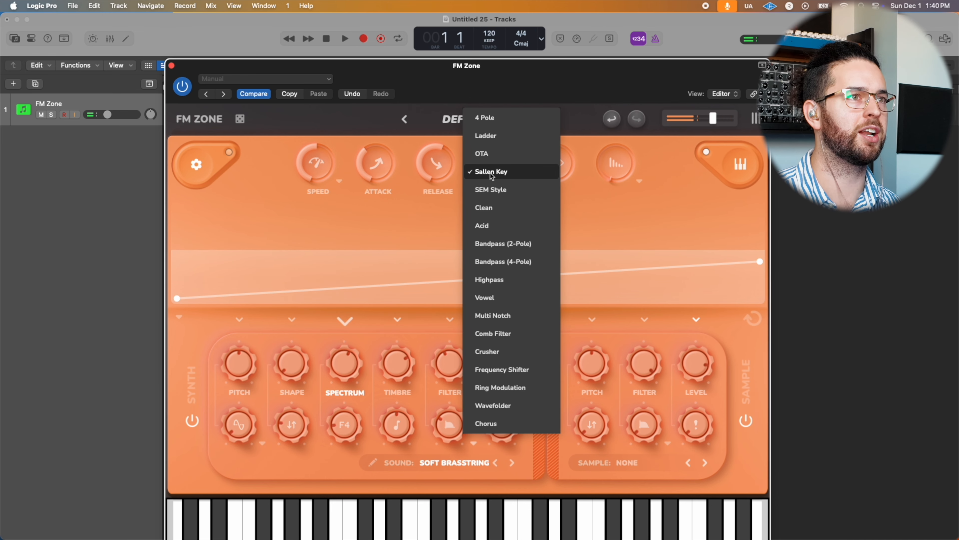
click(486, 117)
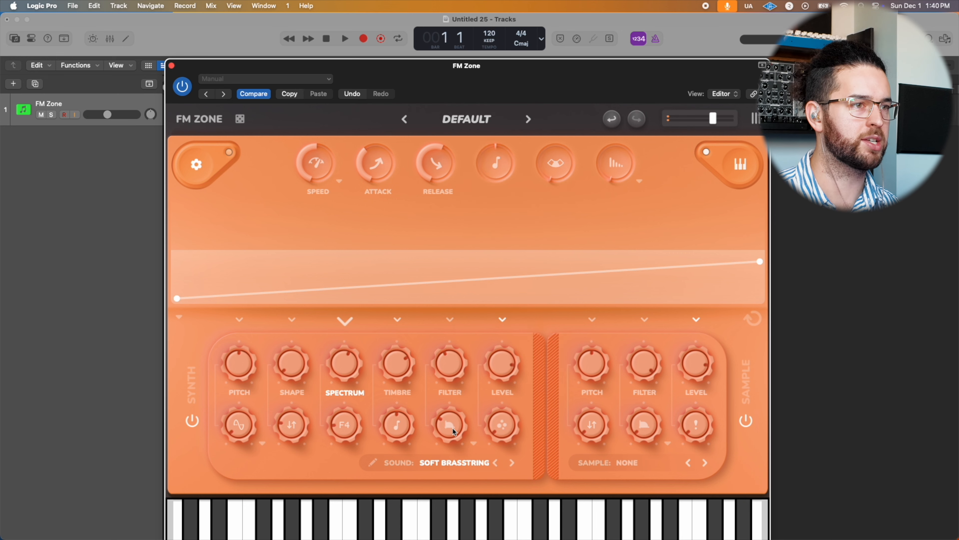
mouse_move(445, 368)
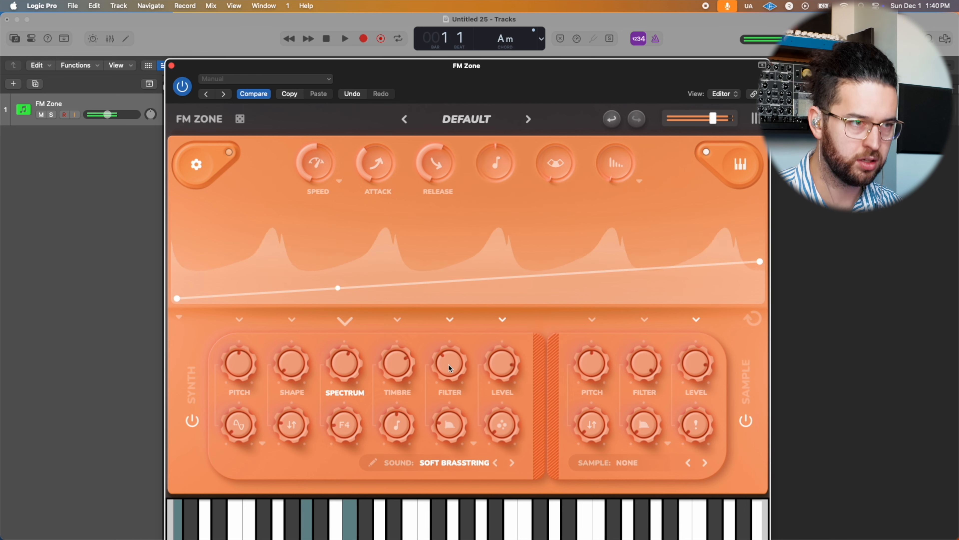
drag(441, 429, 434, 457)
drag(449, 361, 446, 375)
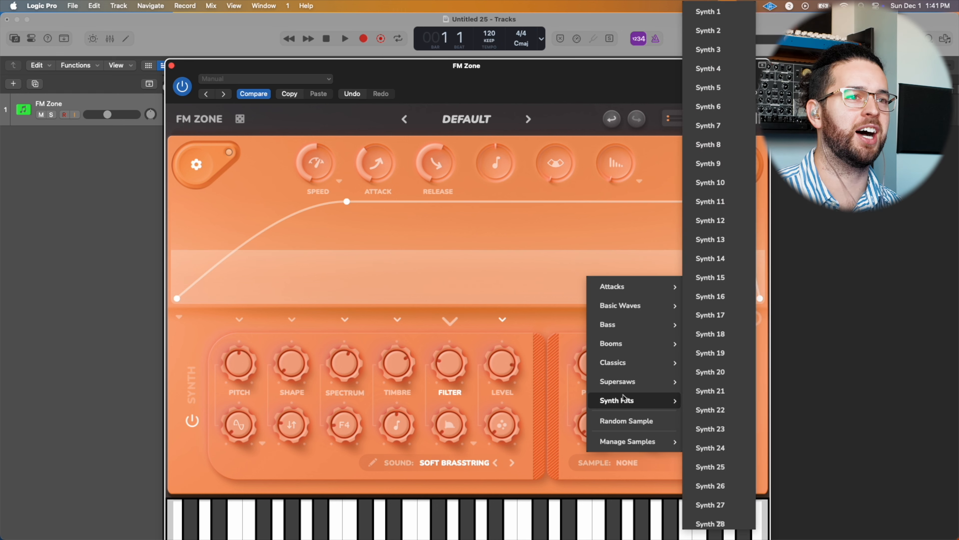
Step: Audition the Obi 5th Med supersaw in the sample layer and replace it with Supersaw 1
mouse_move(622, 383)
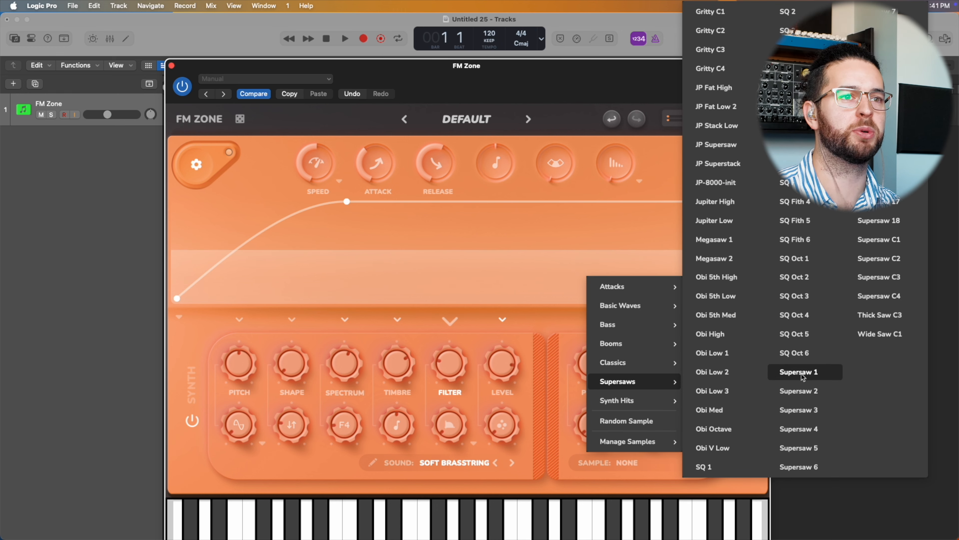
click(723, 338)
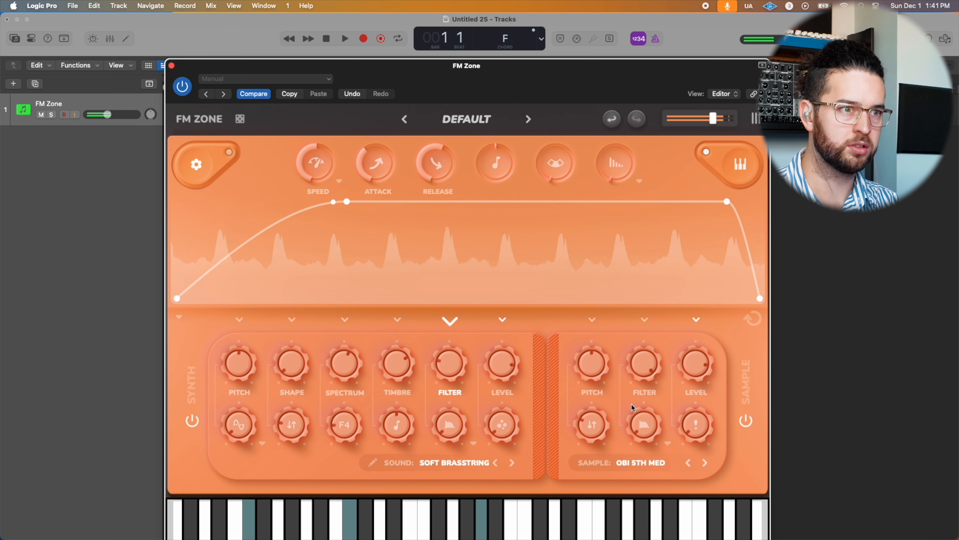
click(641, 463)
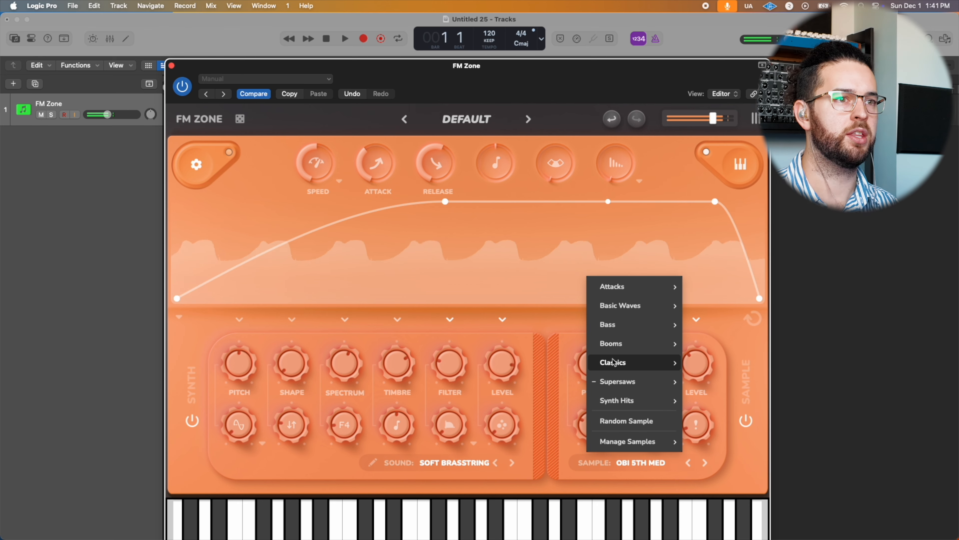
mouse_move(638, 381)
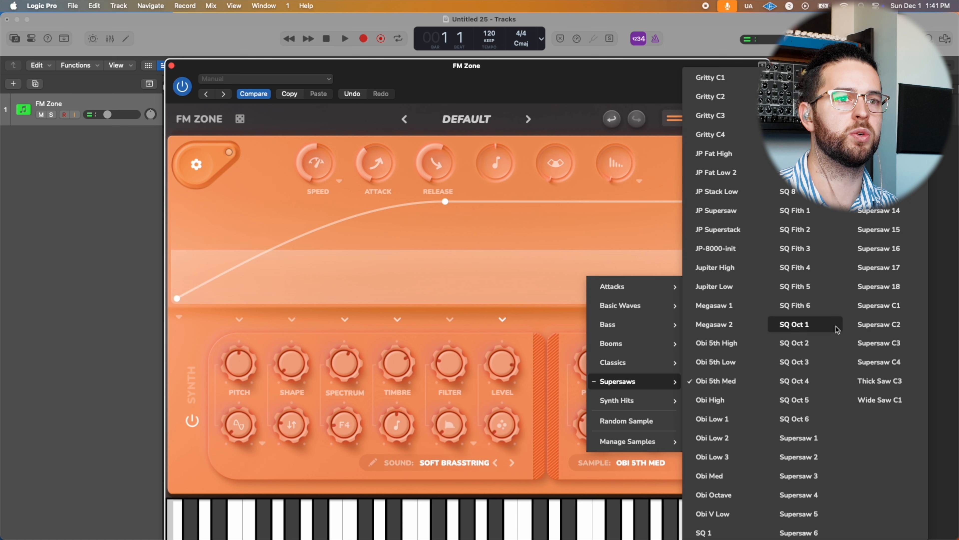
click(811, 445)
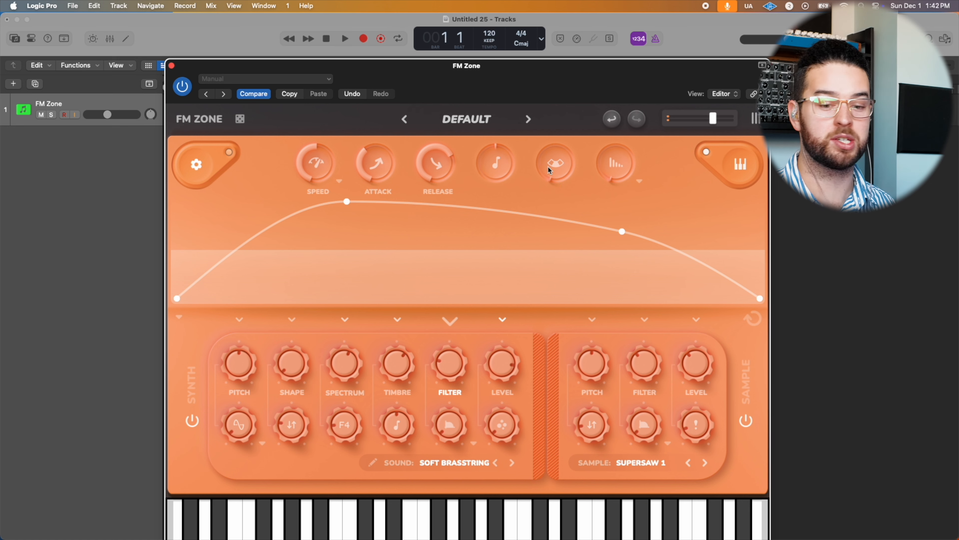
Step: Raise the global control next to the effect amount, and set the effect to Big Space with a higher amount
drag(550, 167, 559, 137)
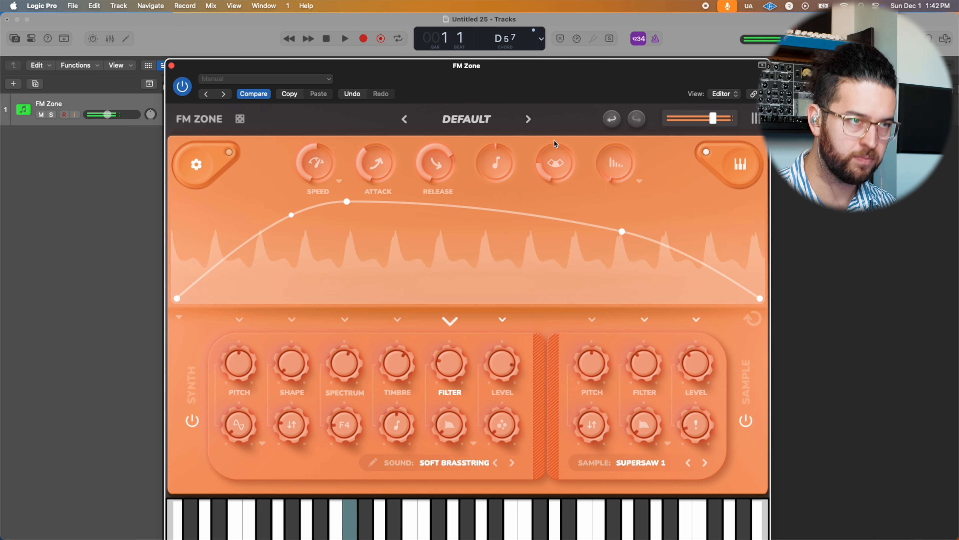
mouse_move(553, 141)
mouse_down()
mouse_move(546, 144)
mouse_move(555, 130)
mouse_up()
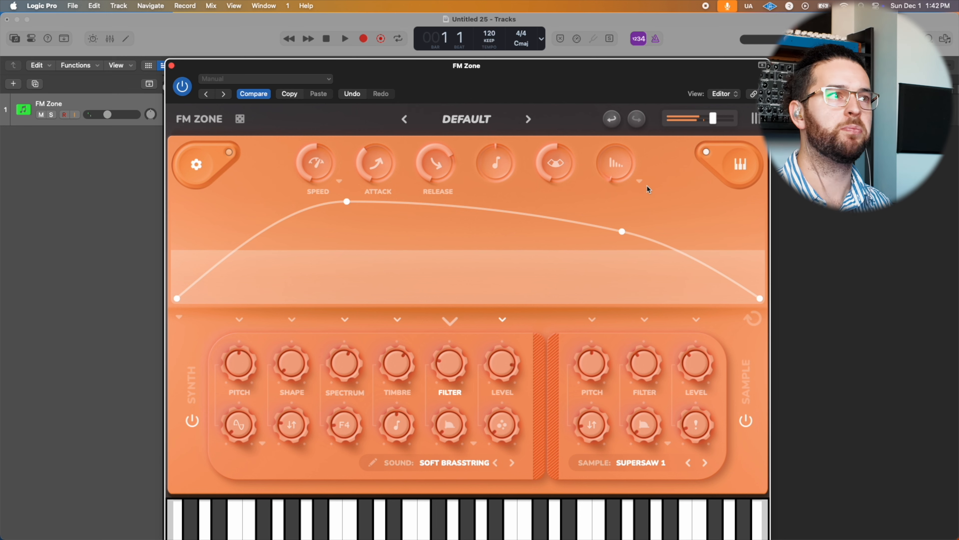
click(640, 182)
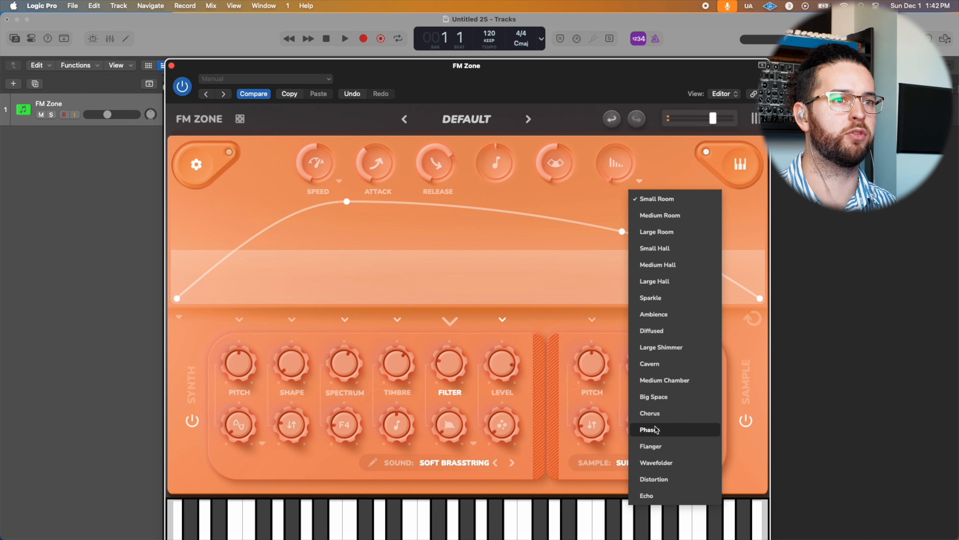
click(667, 399)
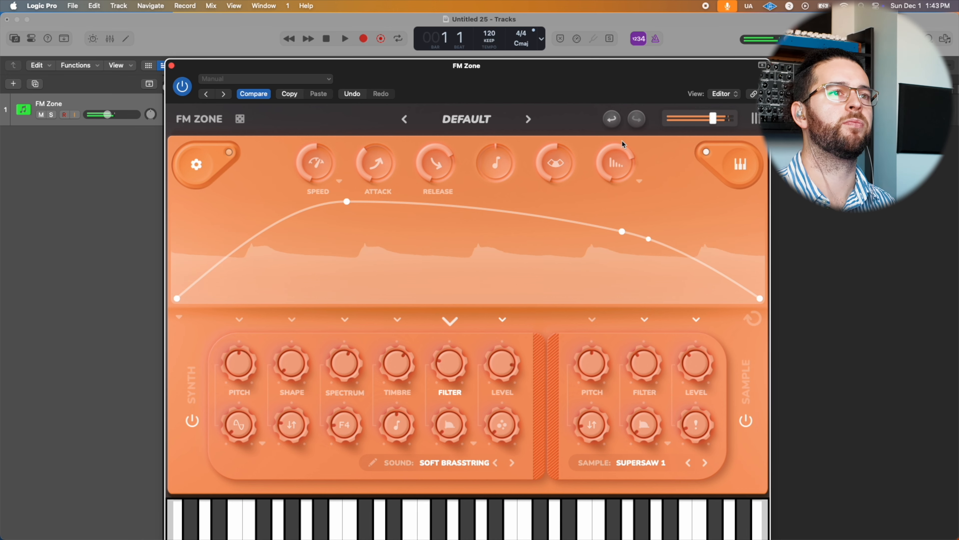
Step: Try Chorus at a lower amount in place of Big Space and switch the effect to Flanger
click(639, 181)
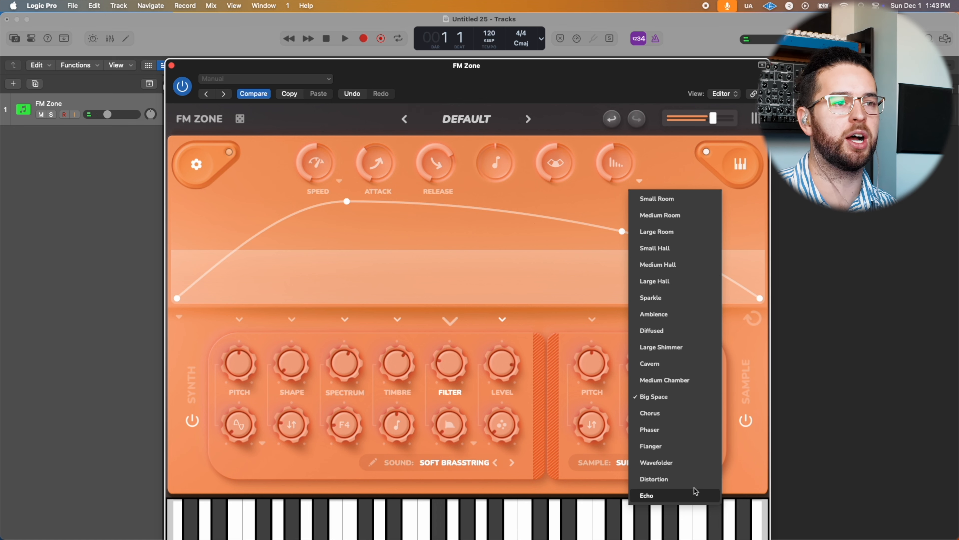
click(651, 430)
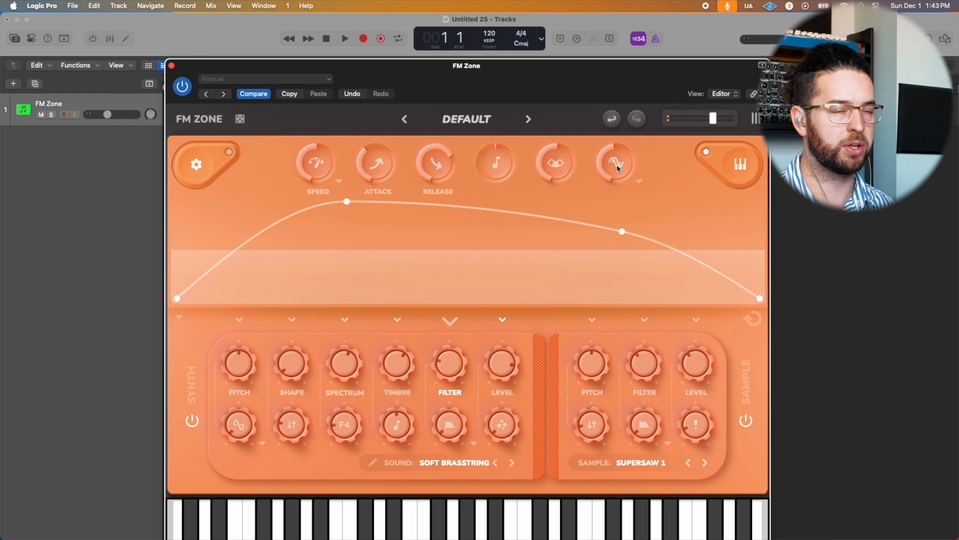
drag(619, 170, 609, 179)
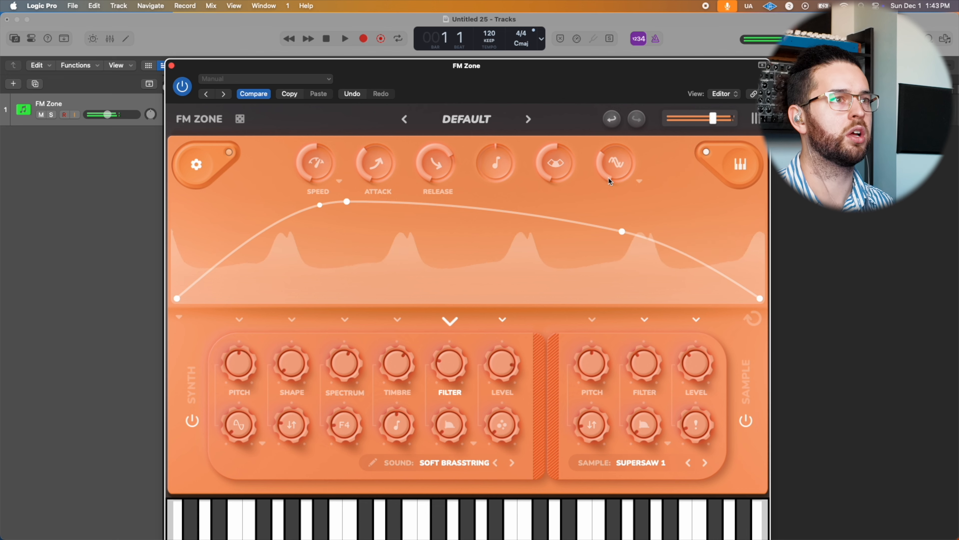
click(638, 184)
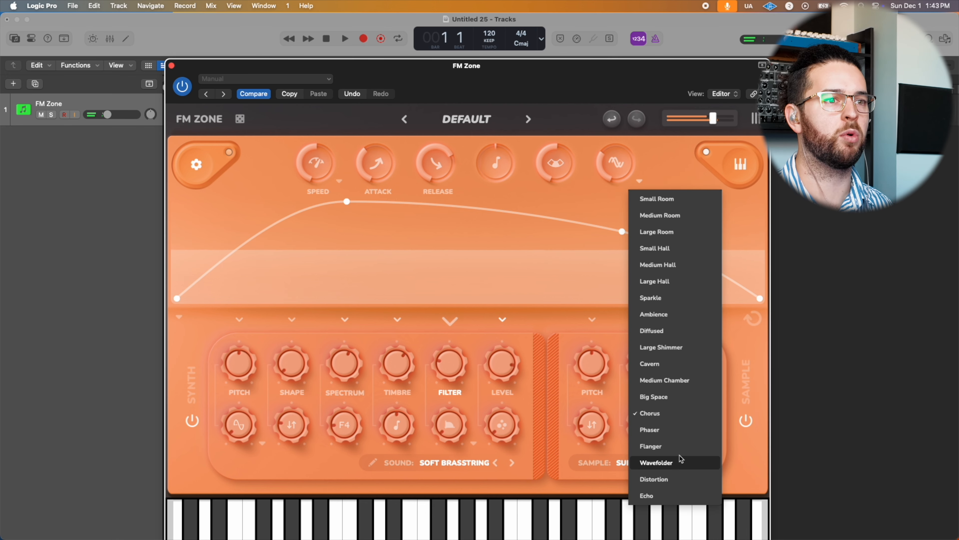
click(675, 446)
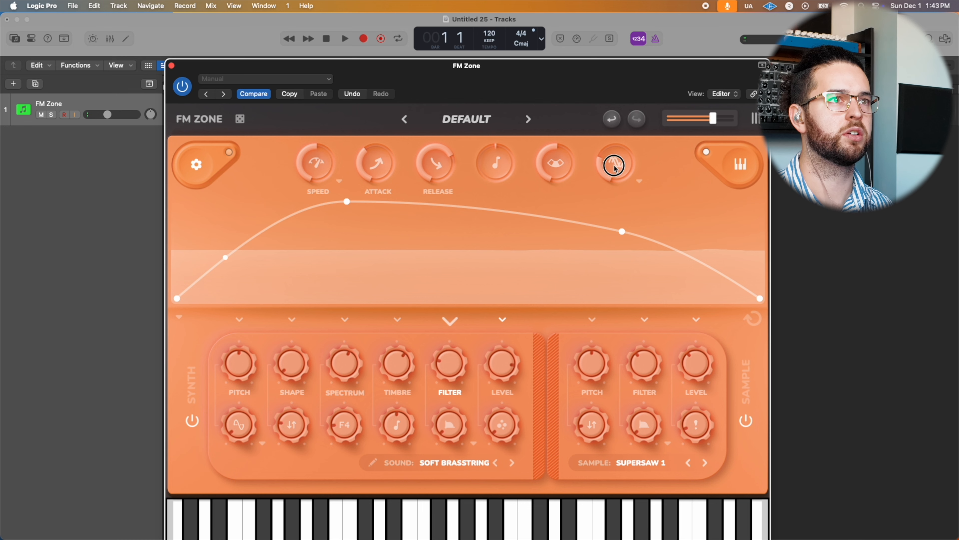